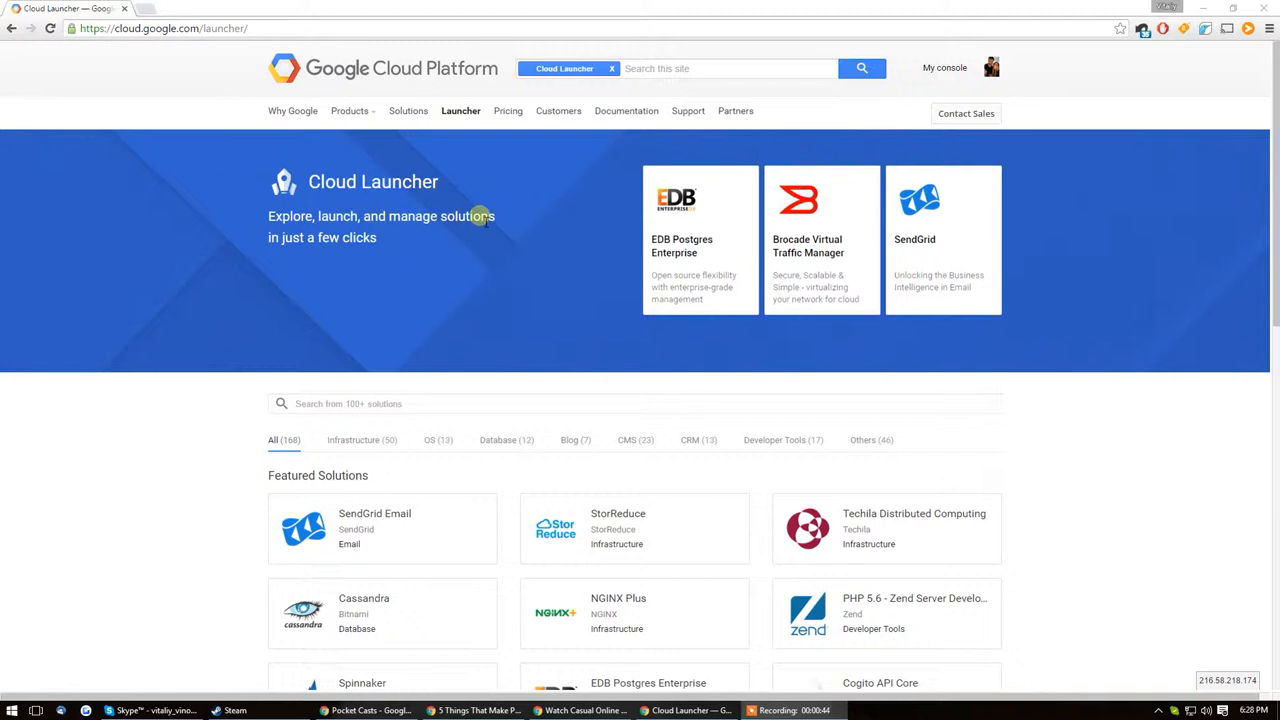
Step: Look through the featured solutions and solution categories offered in Cloud Launcher
scroll(791, 360, down, 1)
scroll(286, 334, up, 1)
scroll(700, 300, down, 3)
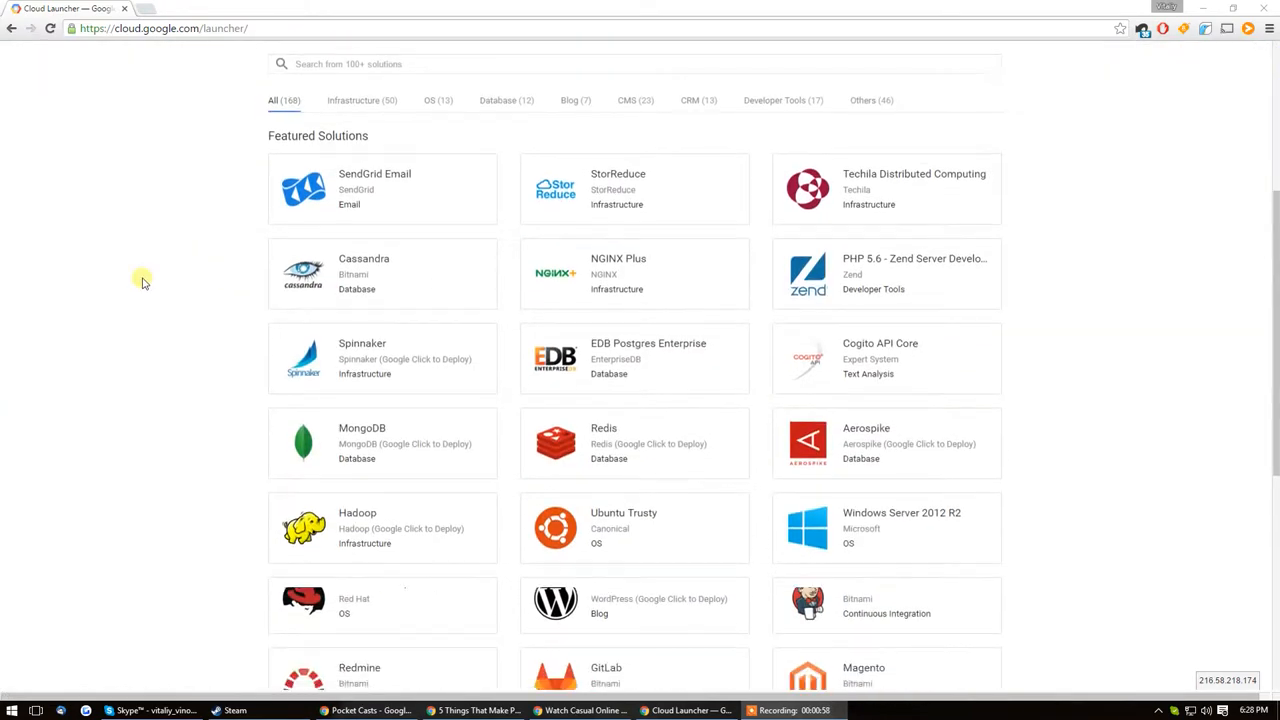
scroll(140, 279, up, 3)
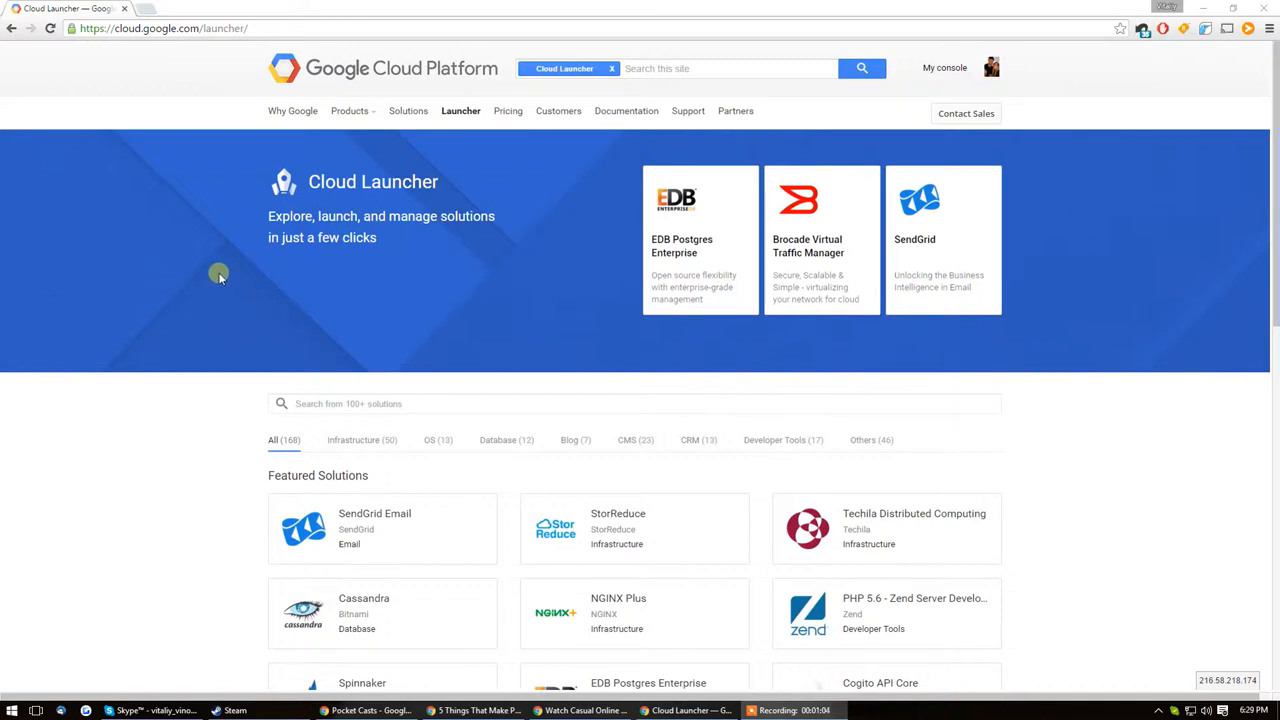
scroll(219, 280, down, 4)
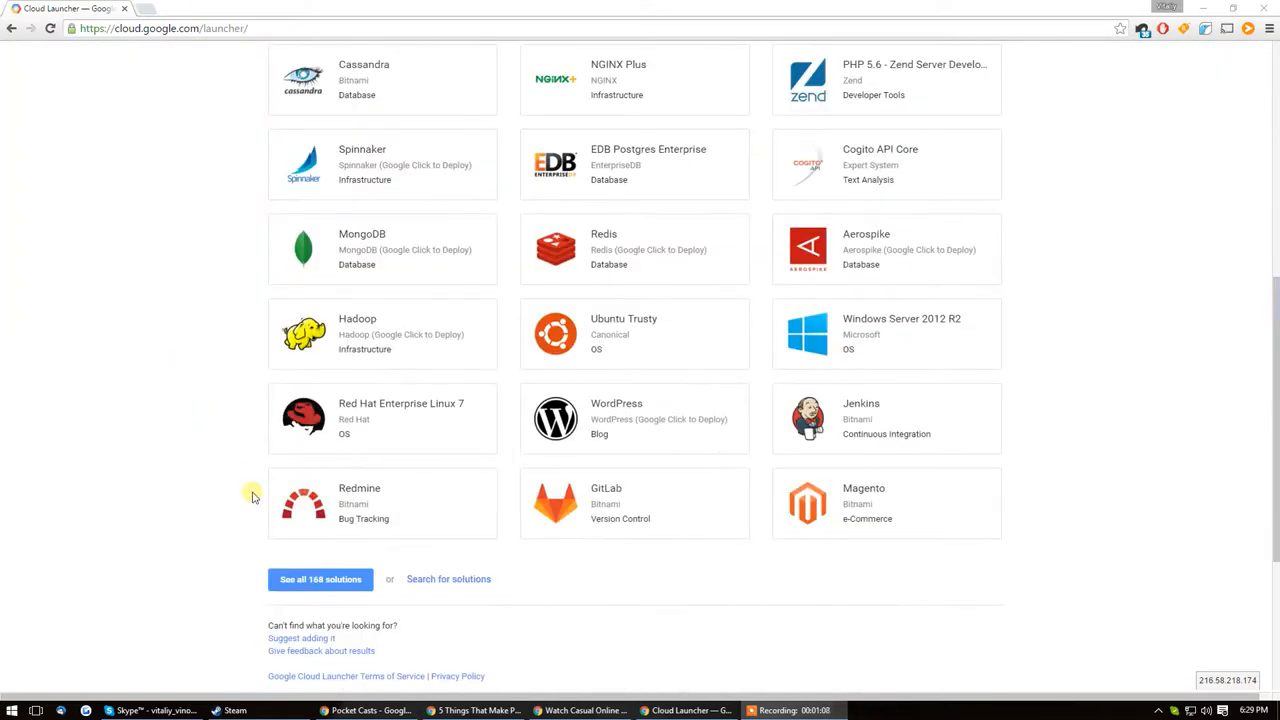
scroll(250, 491, down, 3)
scroll(434, 486, up, 3)
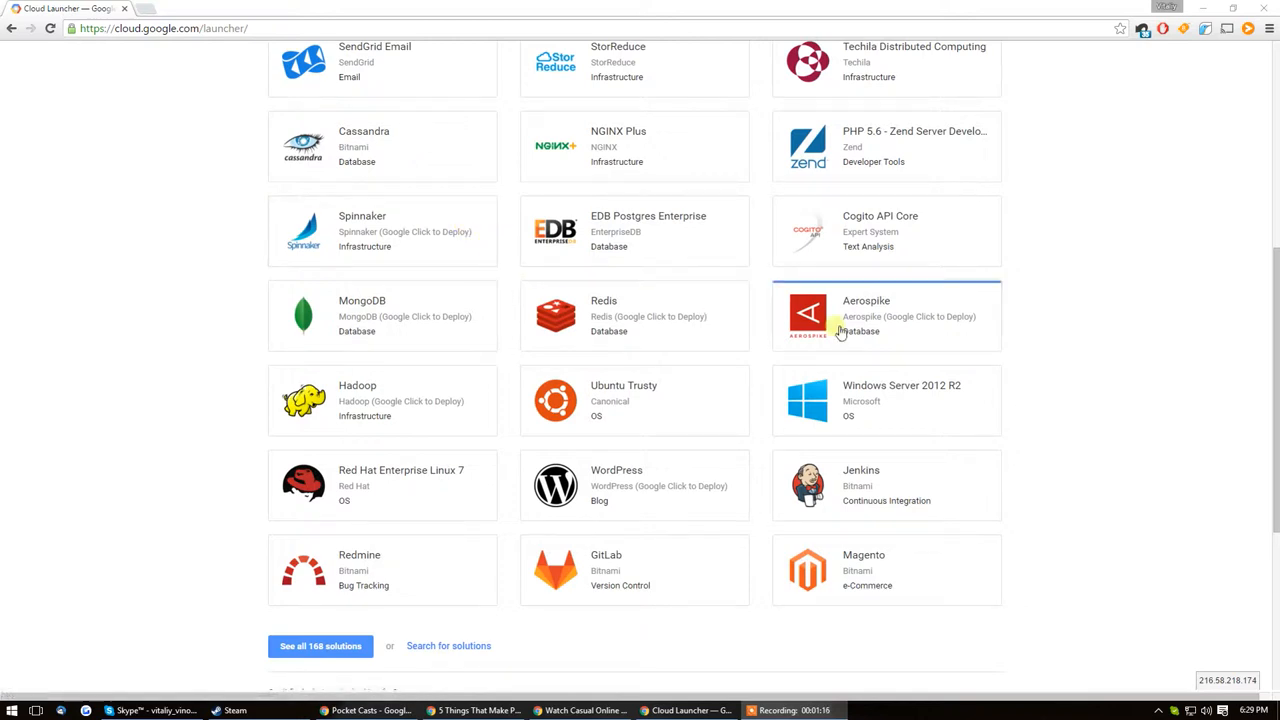
scroll(829, 344, down, 2)
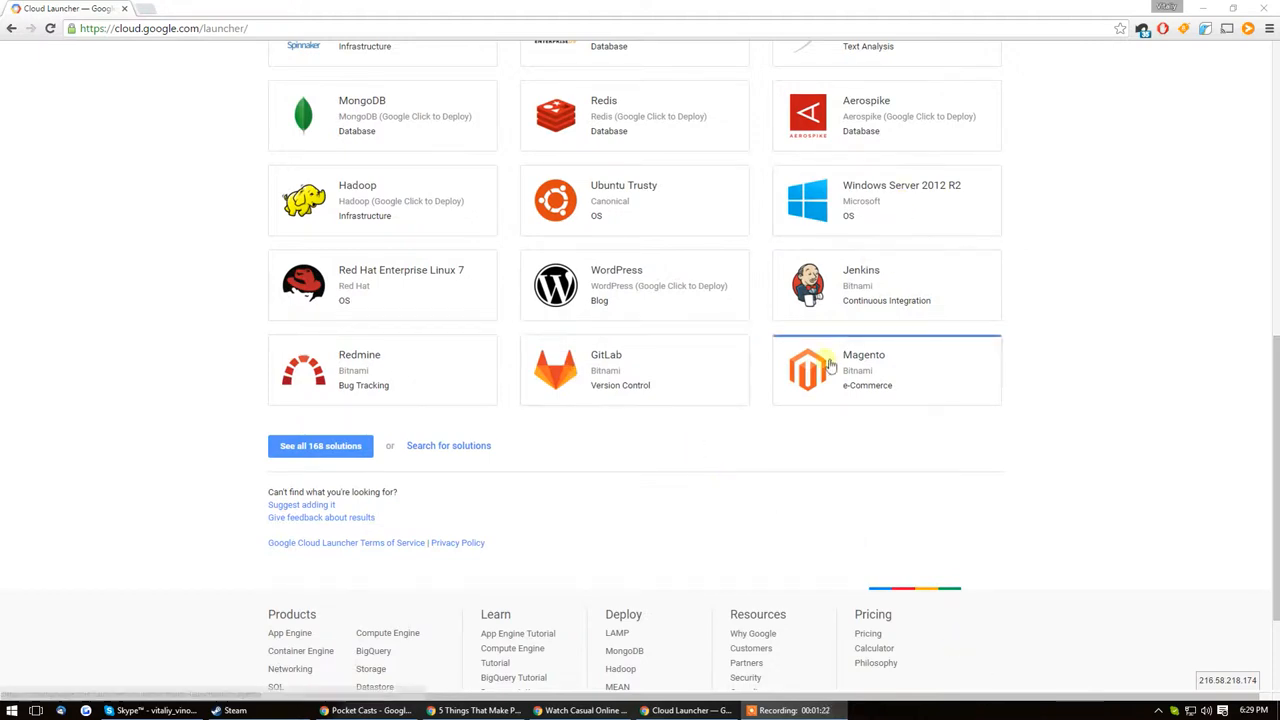
scroll(835, 370, up, 7)
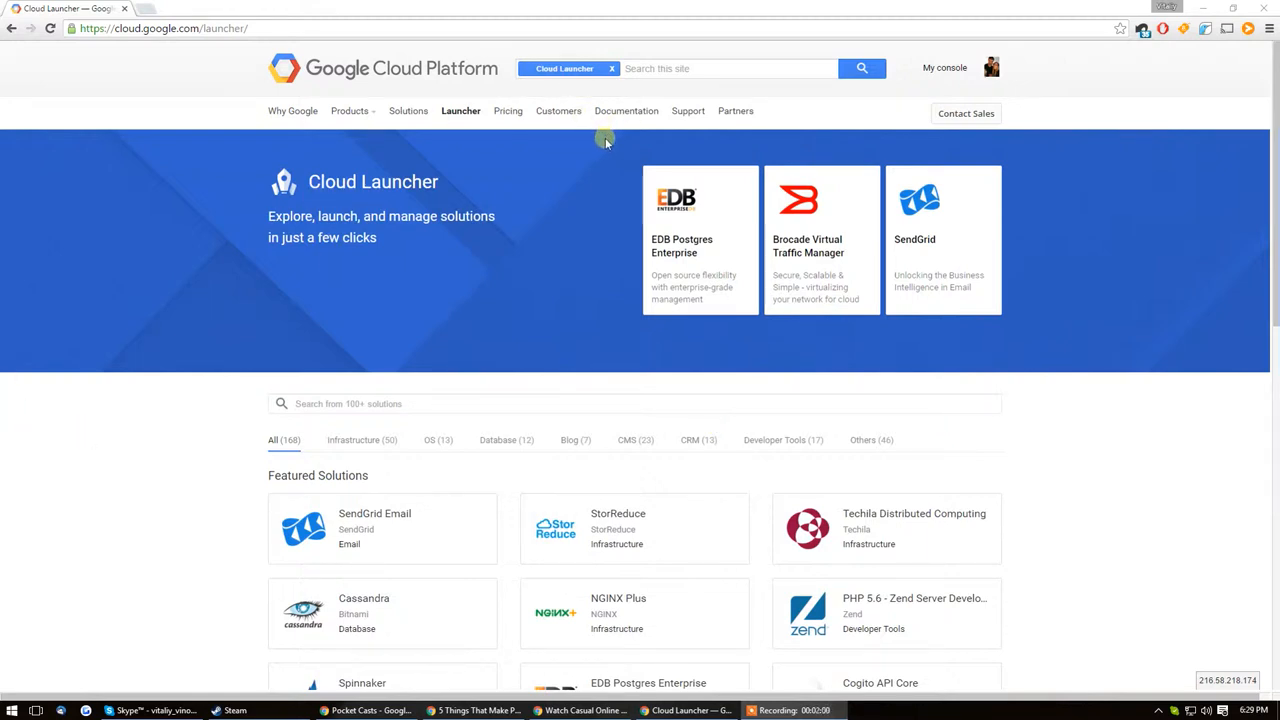
Step: Filter the solutions to the CRM category and look through the available CRM and ERP packages
click(698, 441)
scroll(471, 269, down, 2)
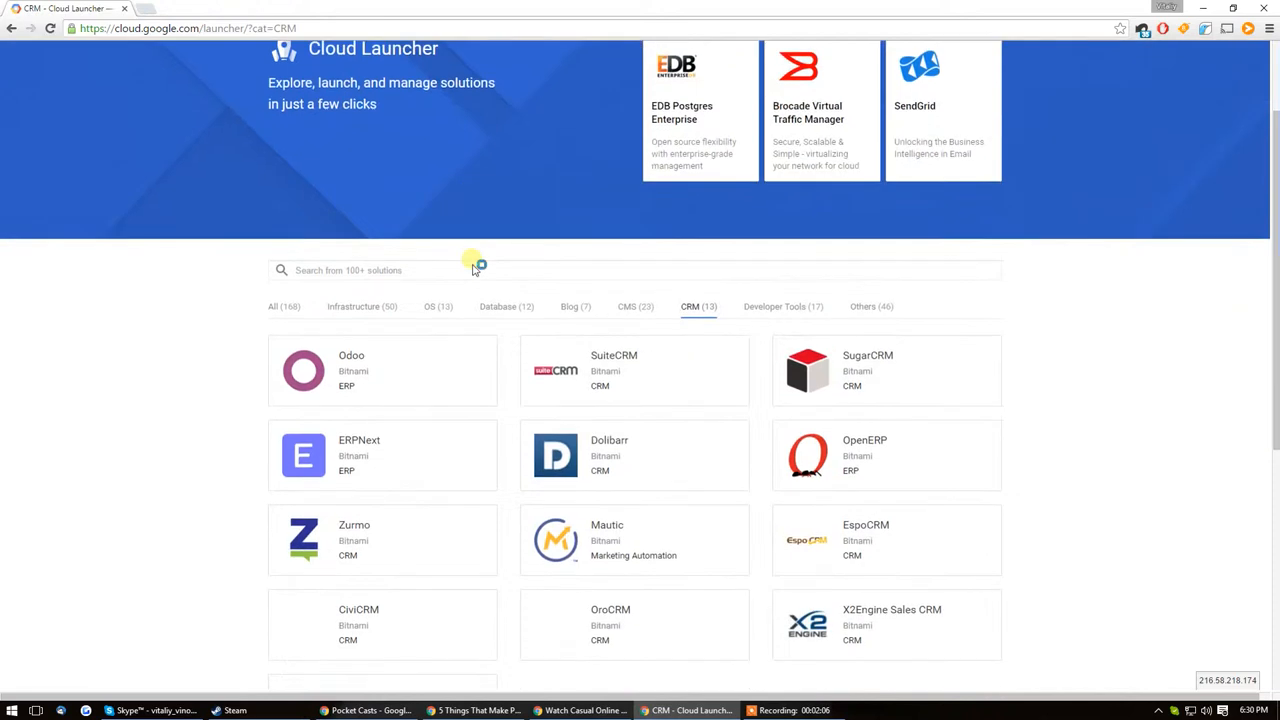
scroll(871, 337, down, 2)
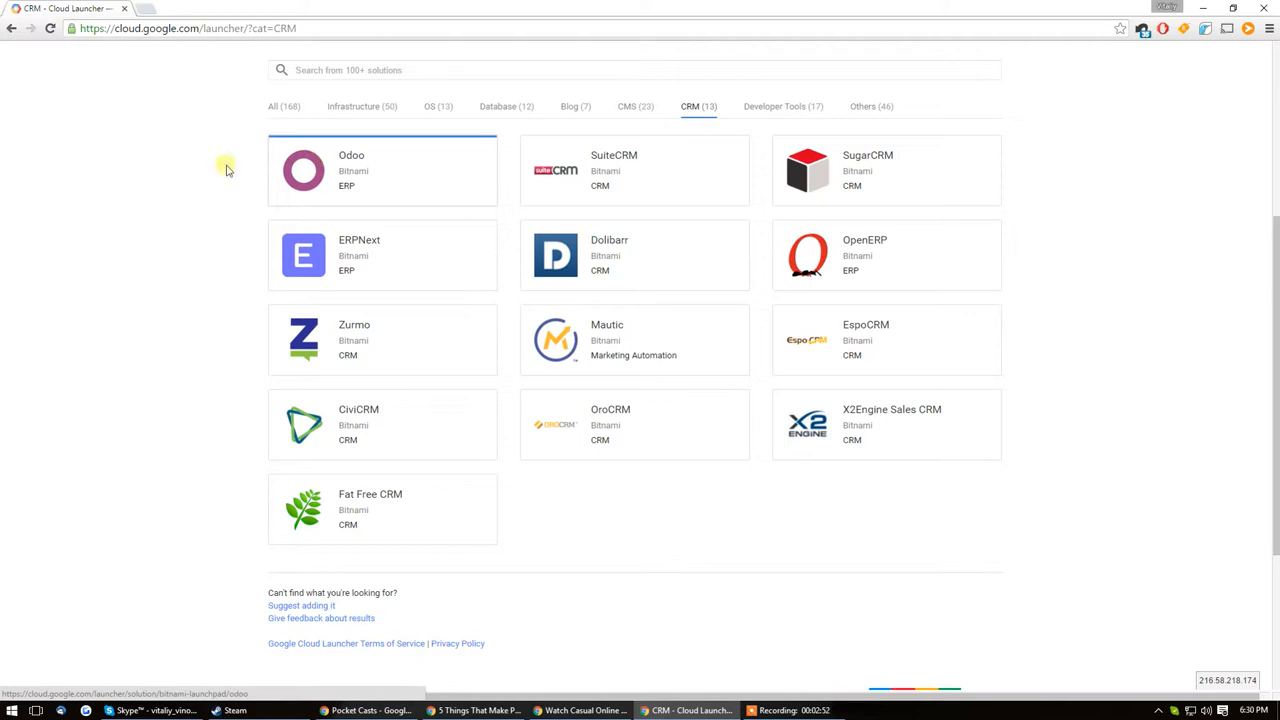
scroll(360, 194, up, 4)
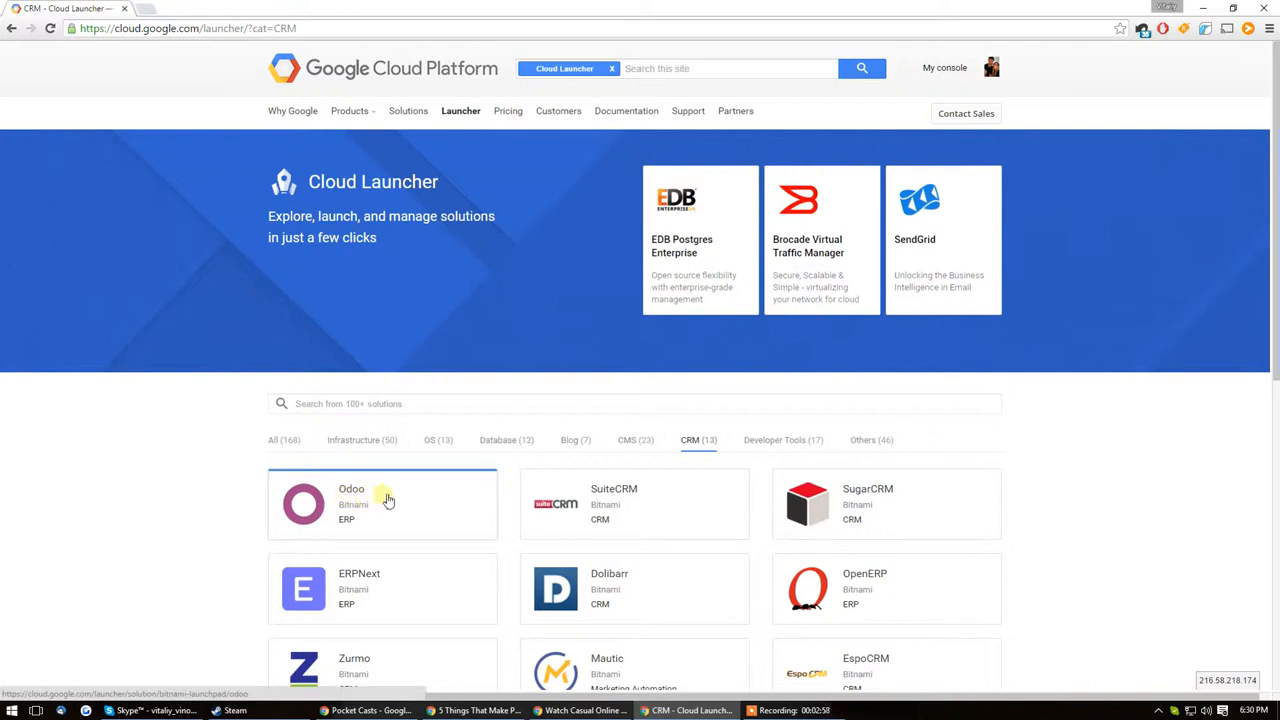
scroll(663, 486, down, 3)
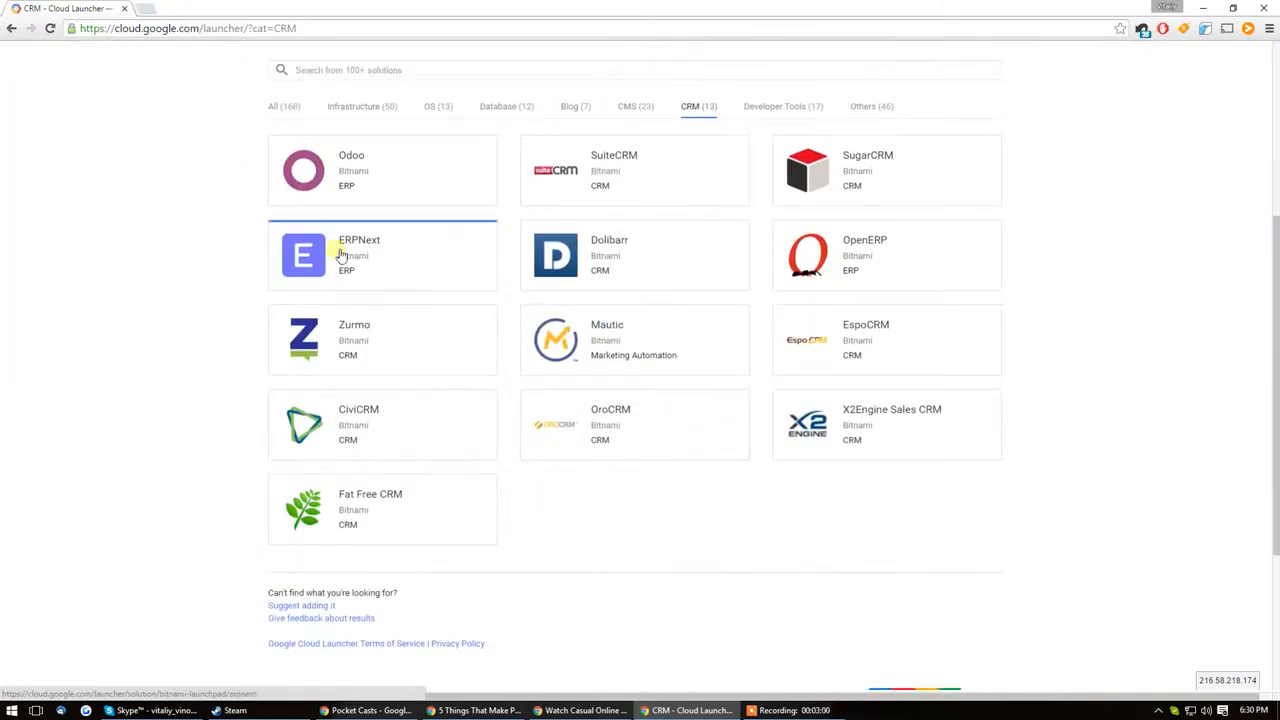
Step: Check the estimated monthly costs on the Odoo and Mautic solution pages and return to the CRM list
click(388, 172)
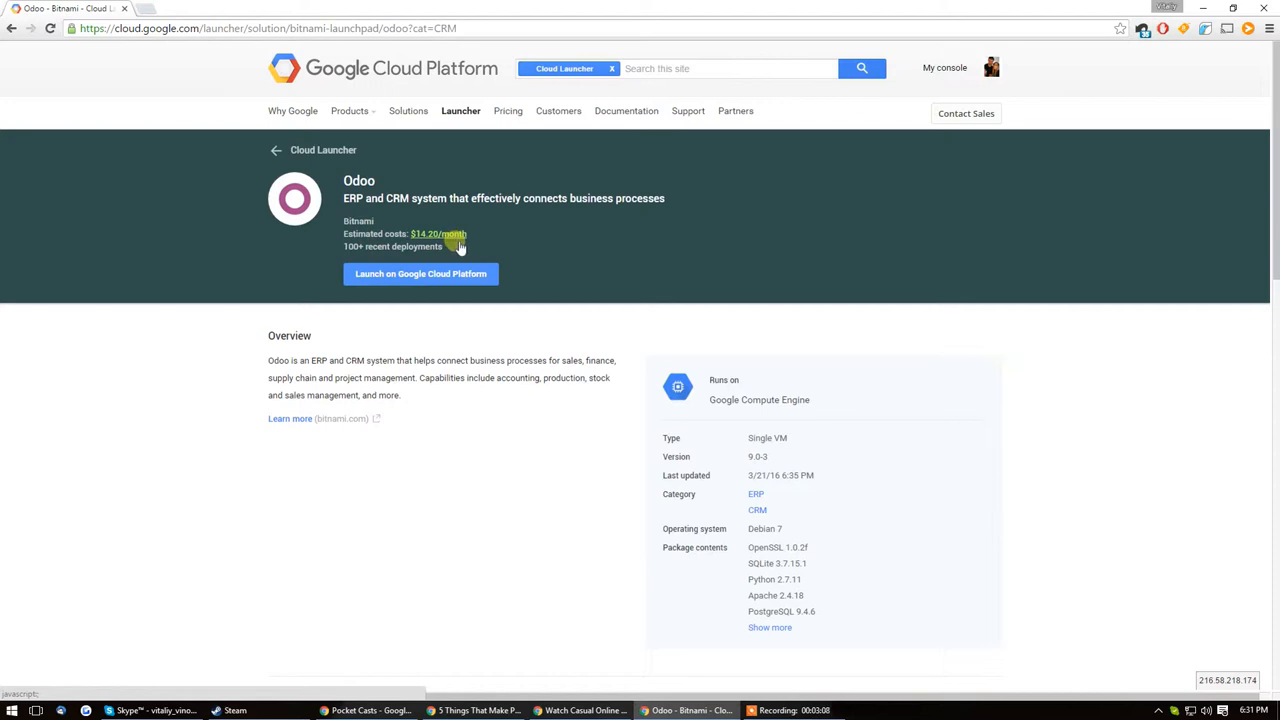
key(alt+Left)
scroll(520, 258, down, 4)
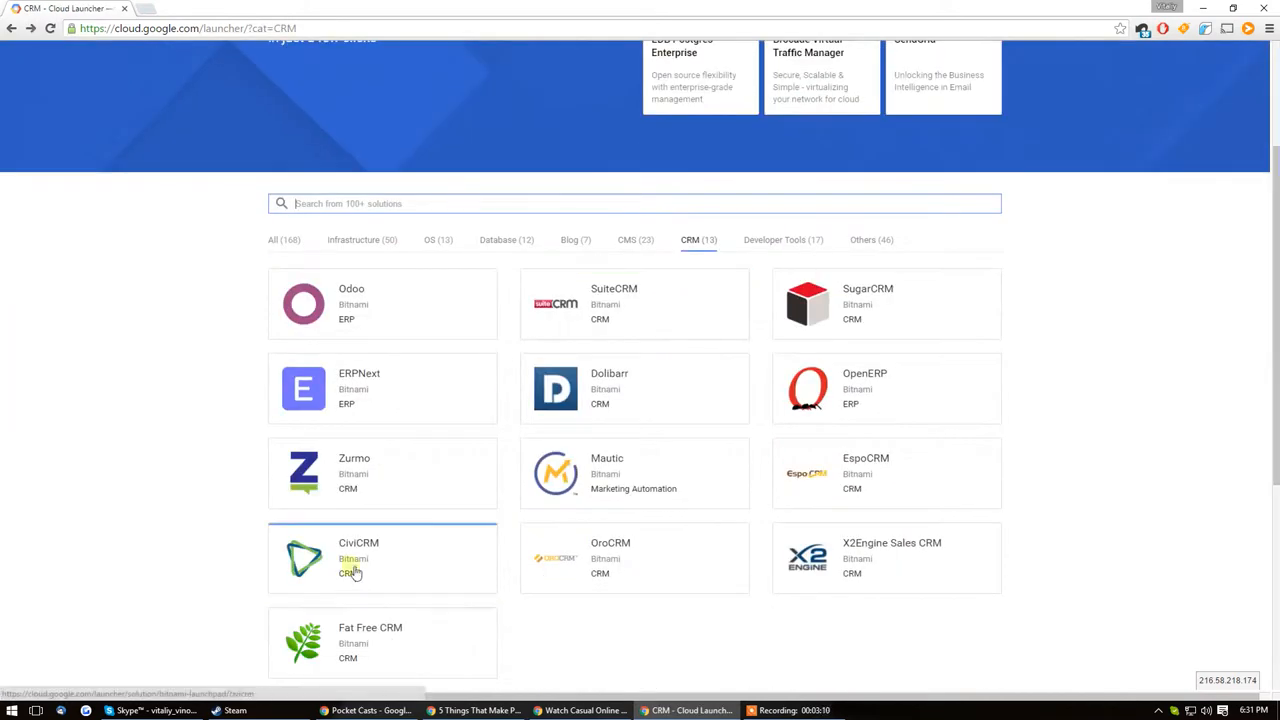
click(594, 490)
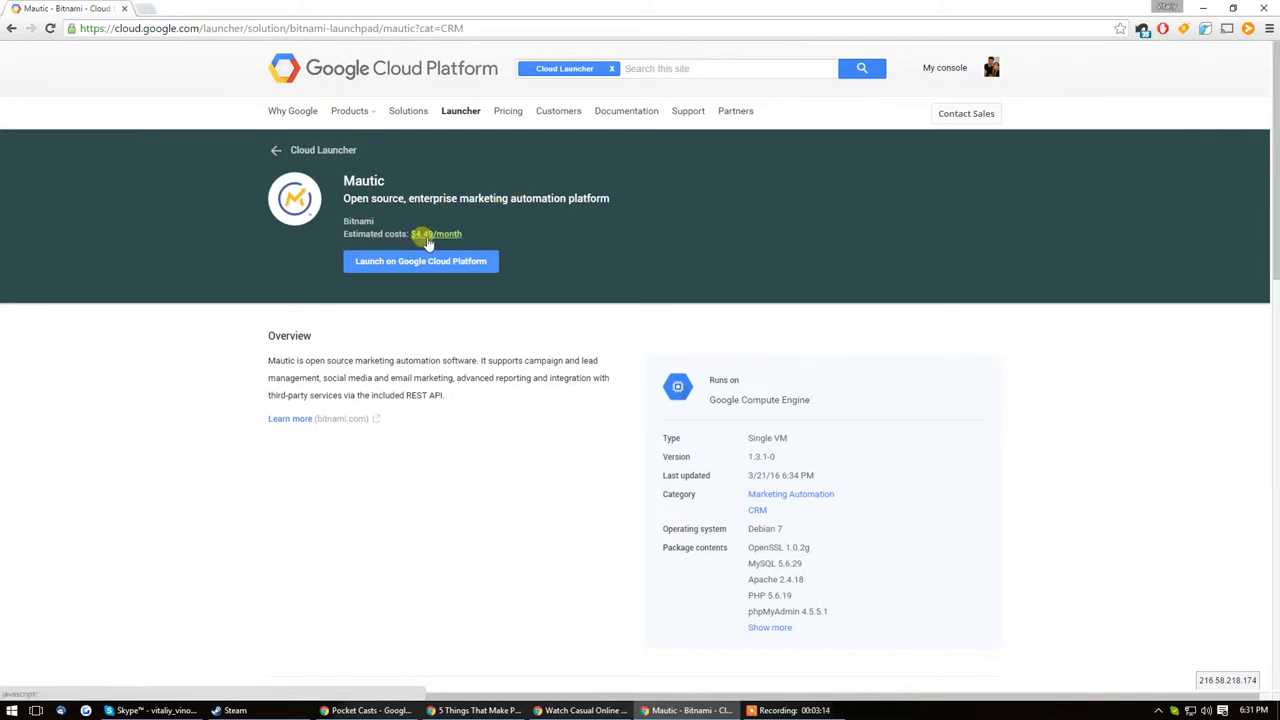
key(alt+Left)
click(347, 318)
key(alt+Left)
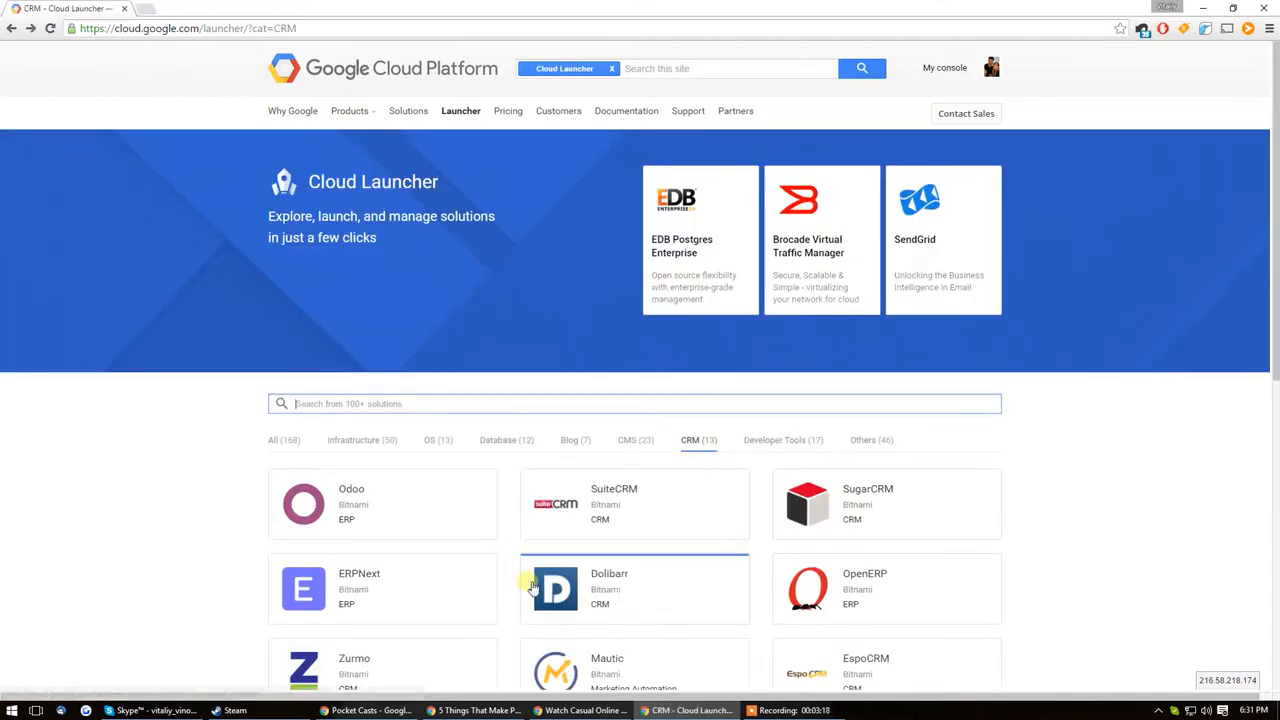
Step: Launch the Odoo solution on Google Cloud Platform, choosing the existing Test project for the deployment
click(386, 494)
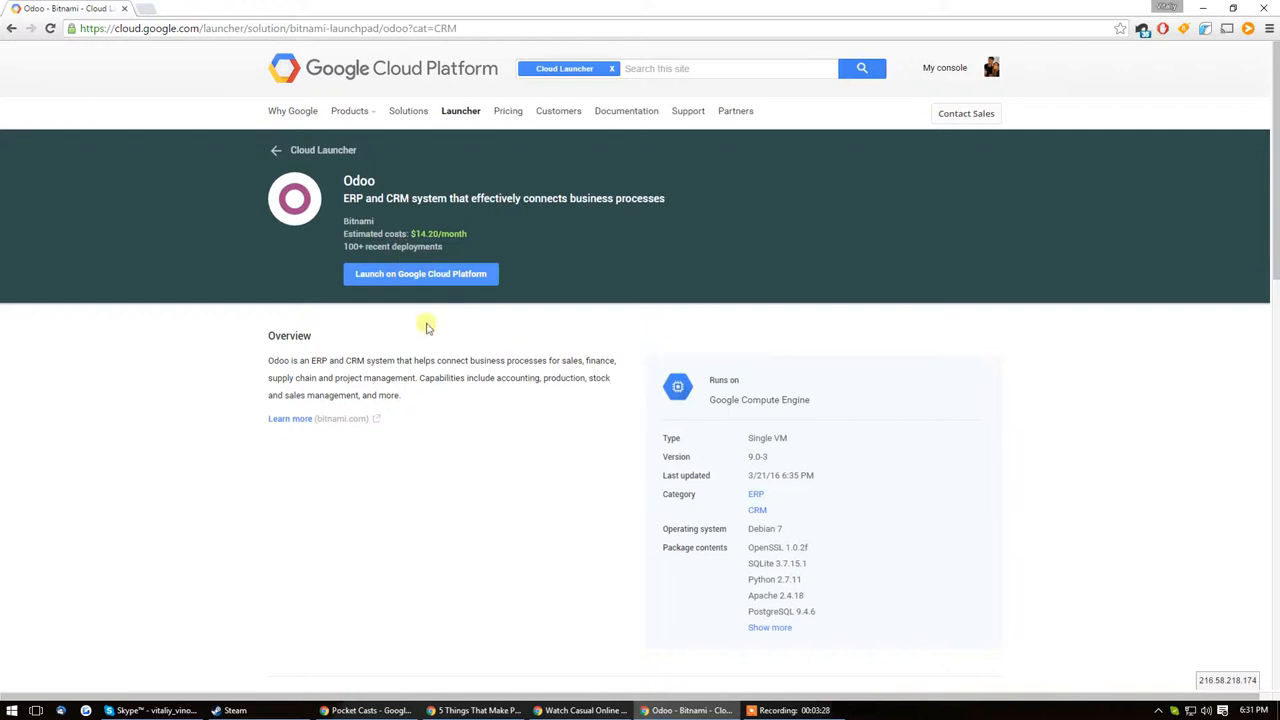
click(406, 276)
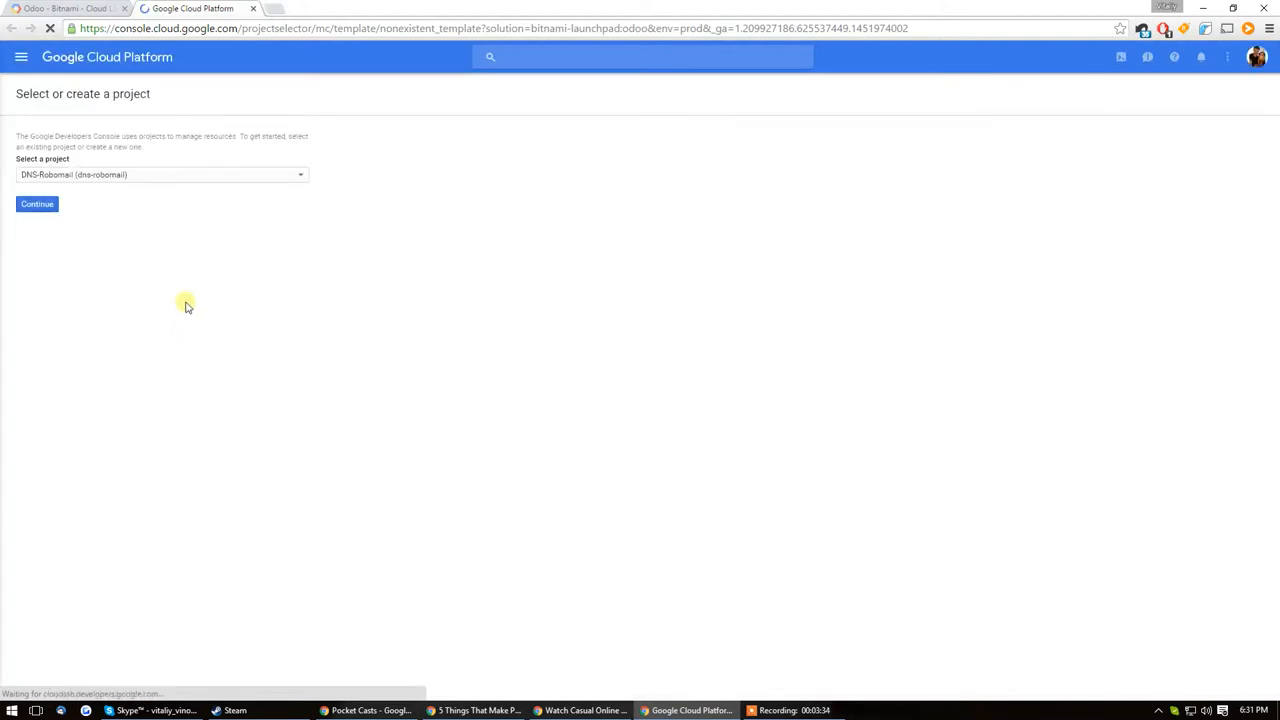
click(134, 219)
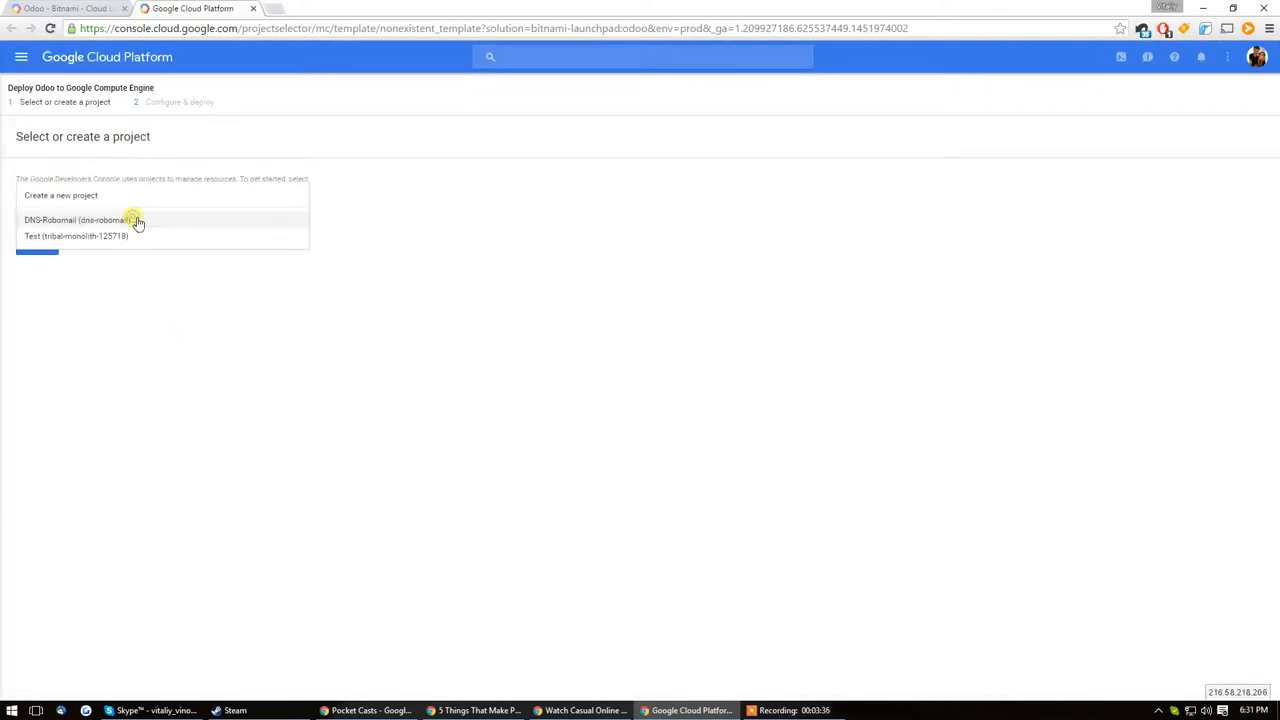
click(112, 237)
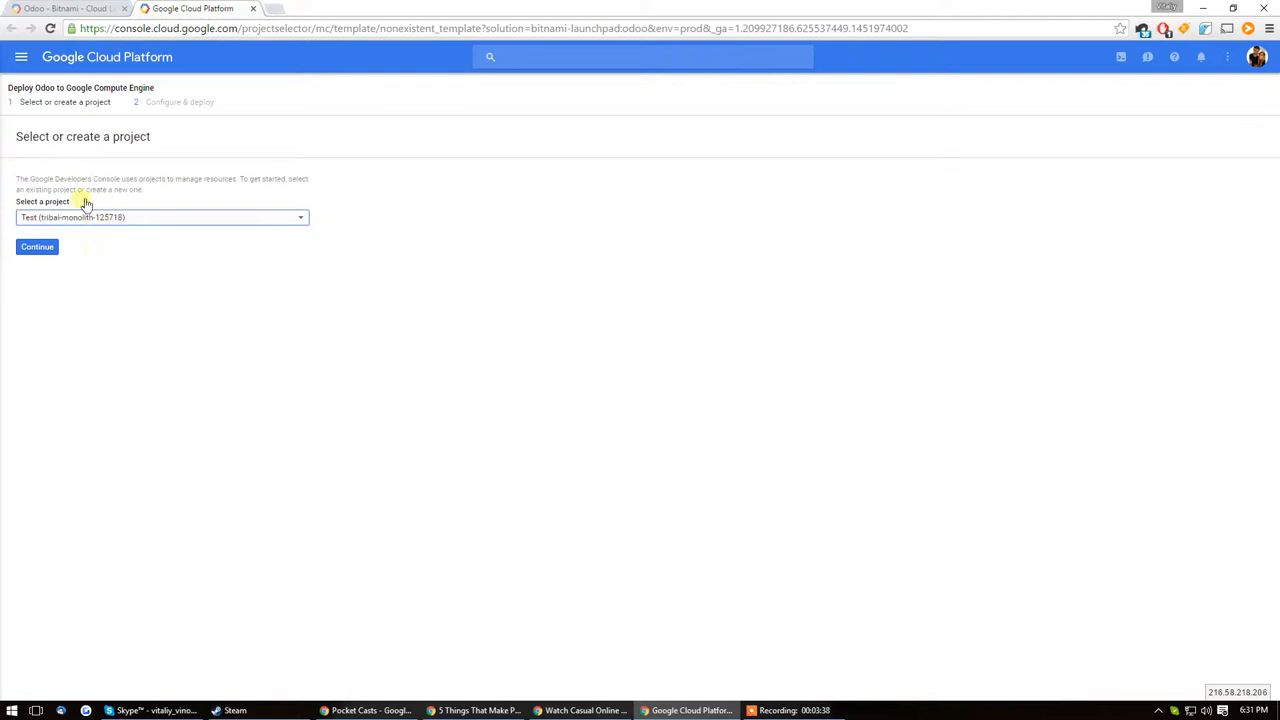
click(48, 250)
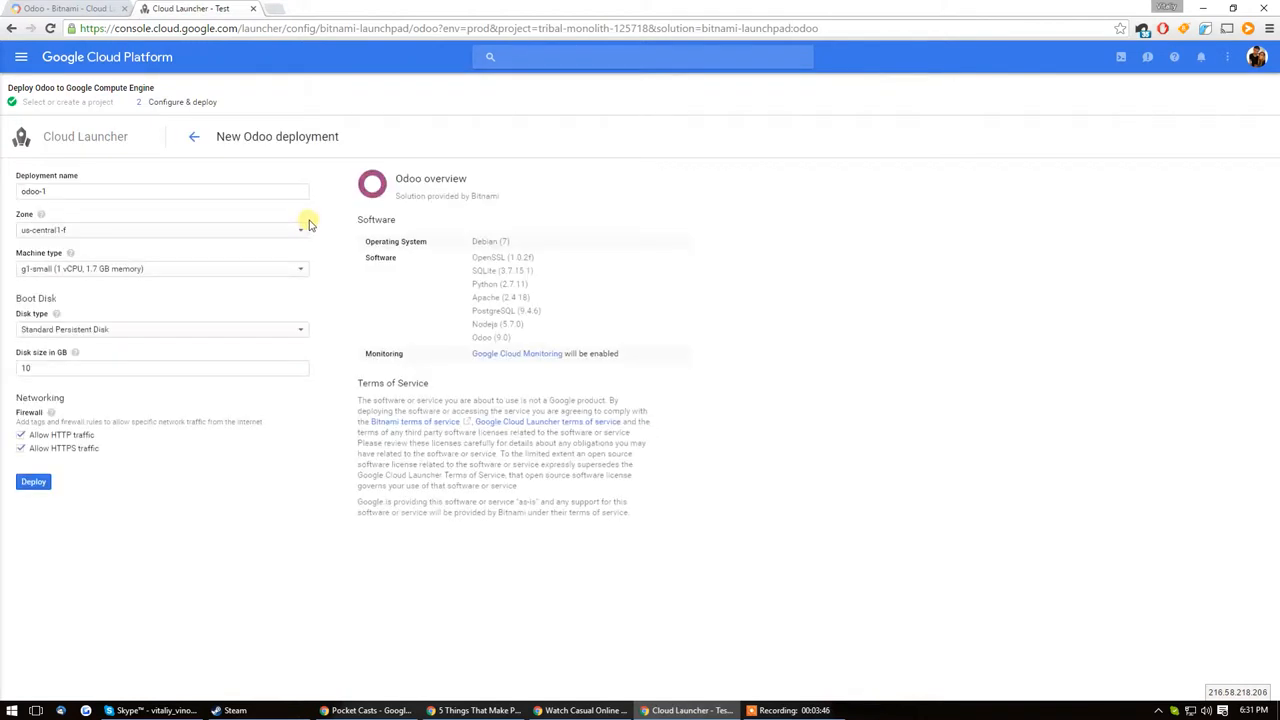
Step: Set the Odoo deployment's zone to us-central1-c and review the available machine types
click(85, 230)
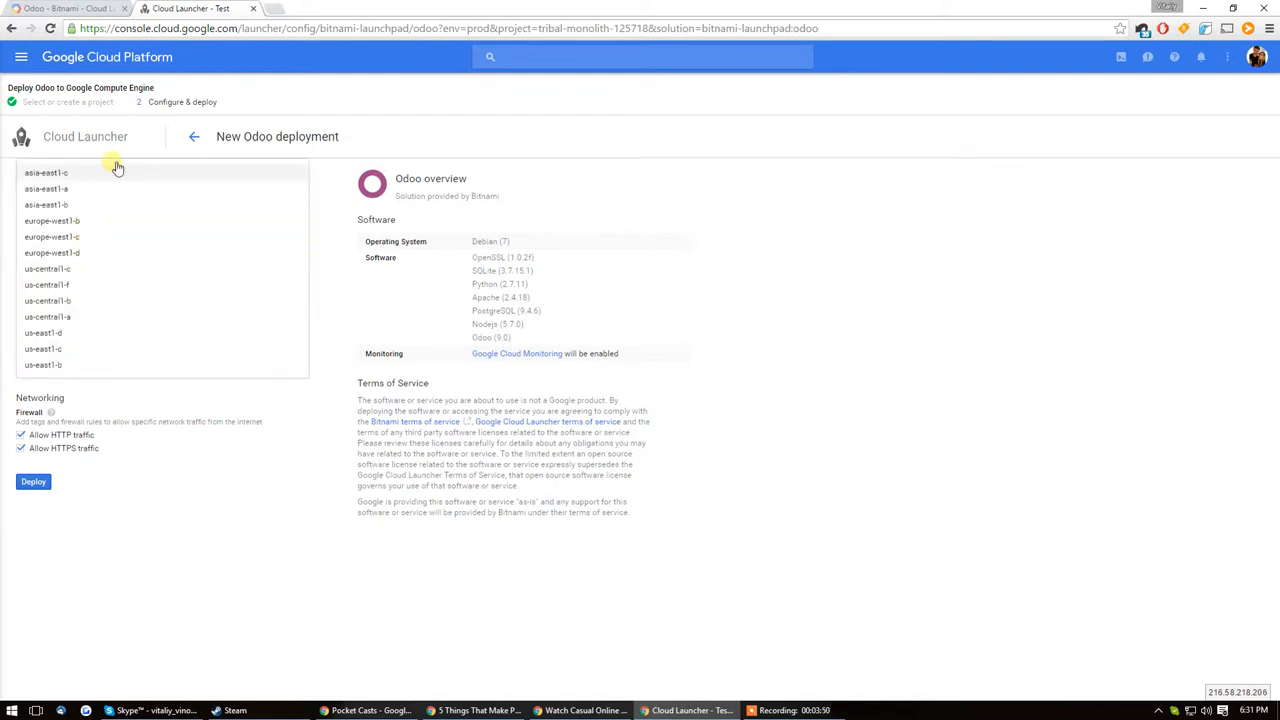
click(91, 279)
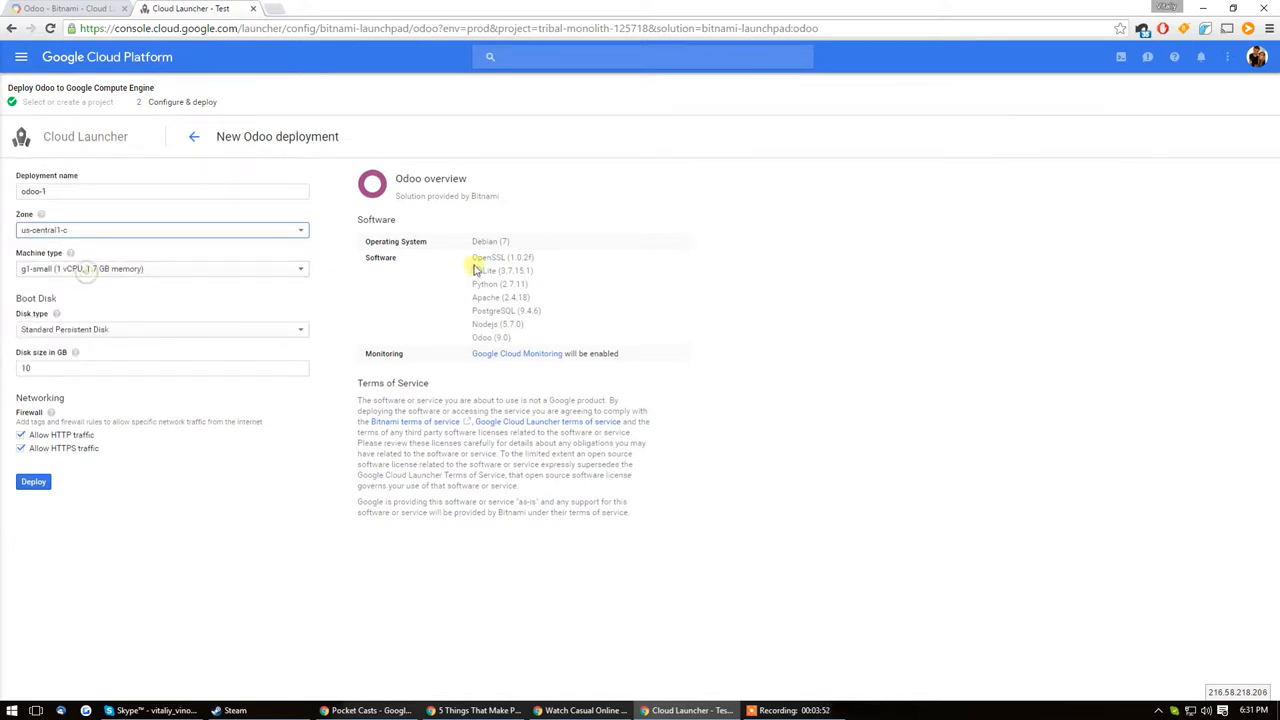
click(75, 272)
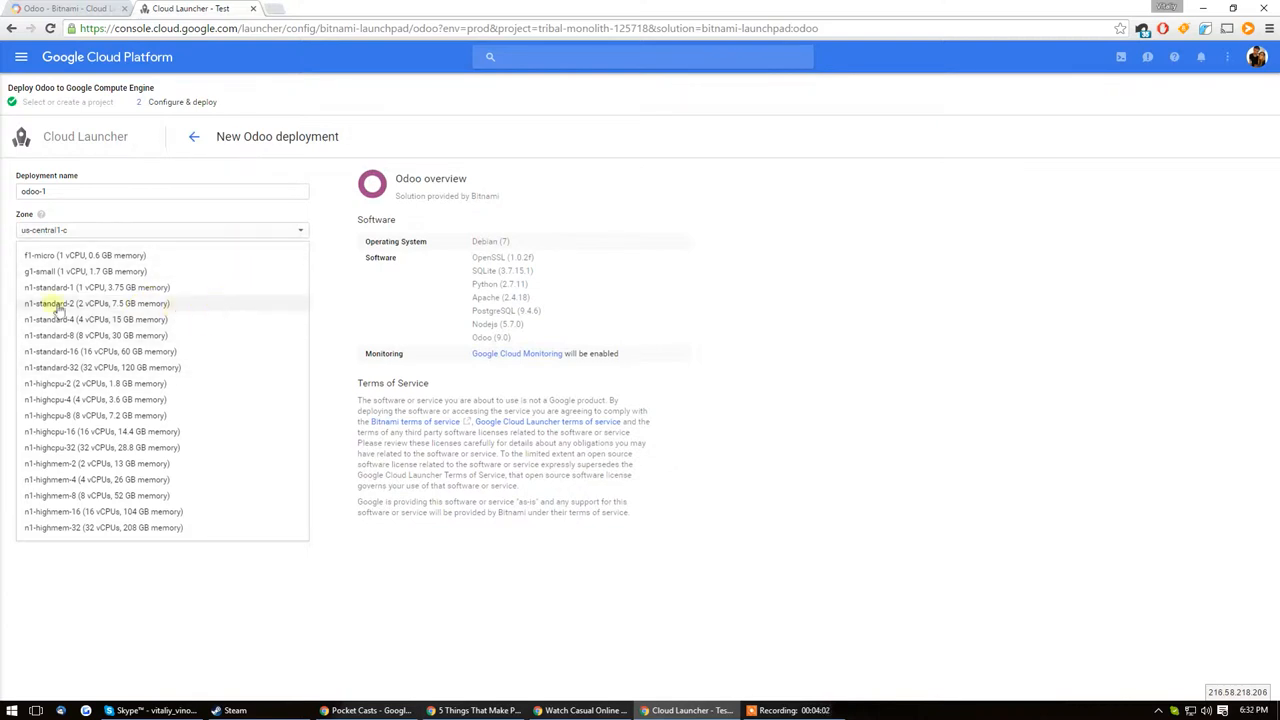
click(656, 204)
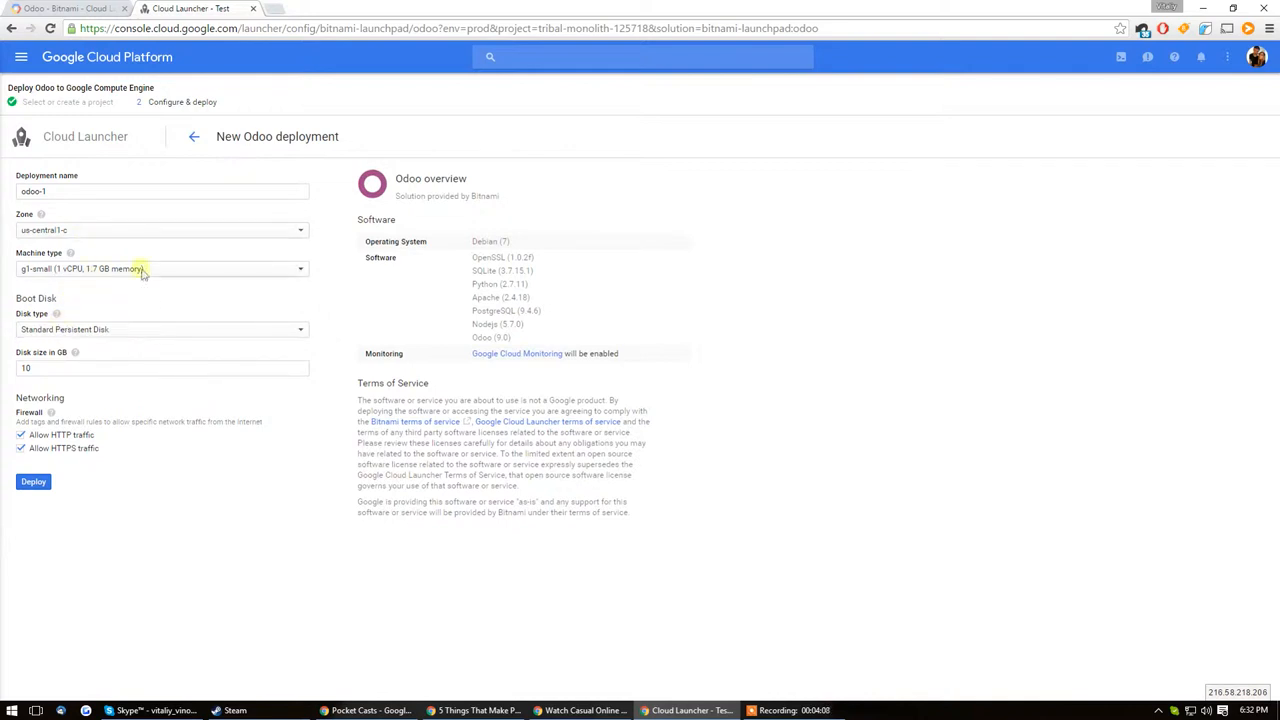
Step: Review the boot disk types and set the disk size to 20 GB
click(133, 333)
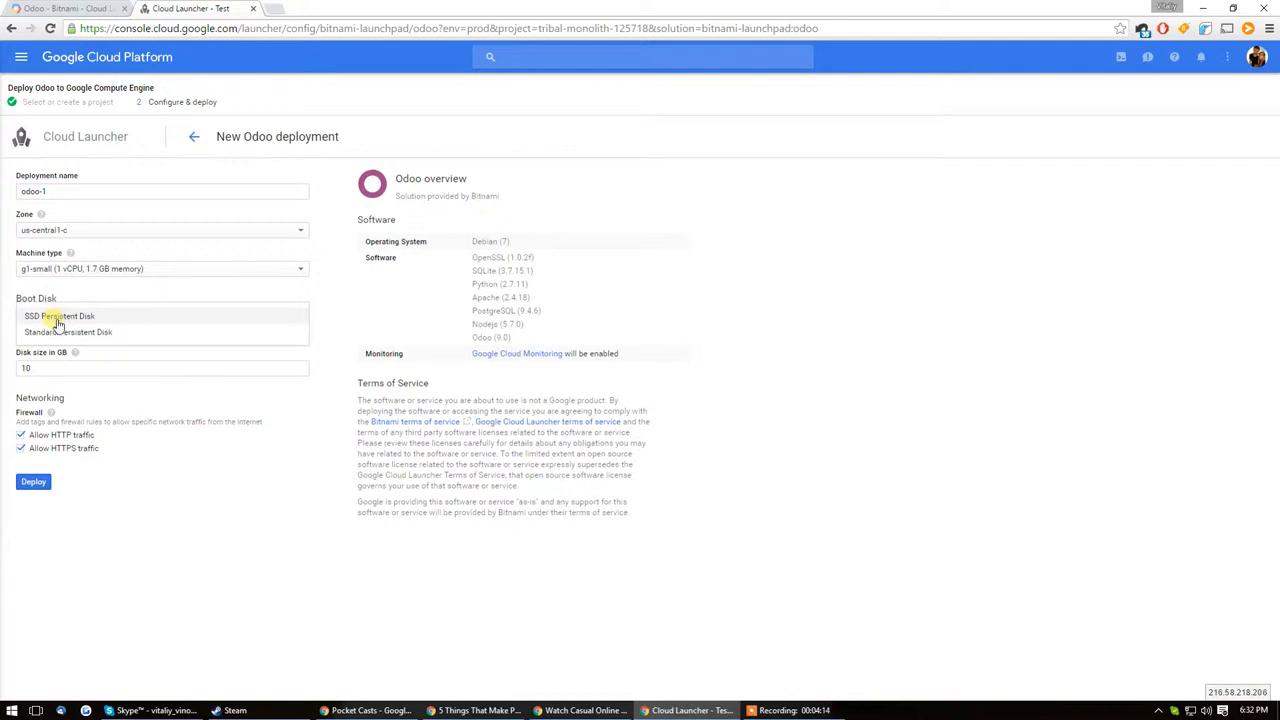
double_click(104, 368)
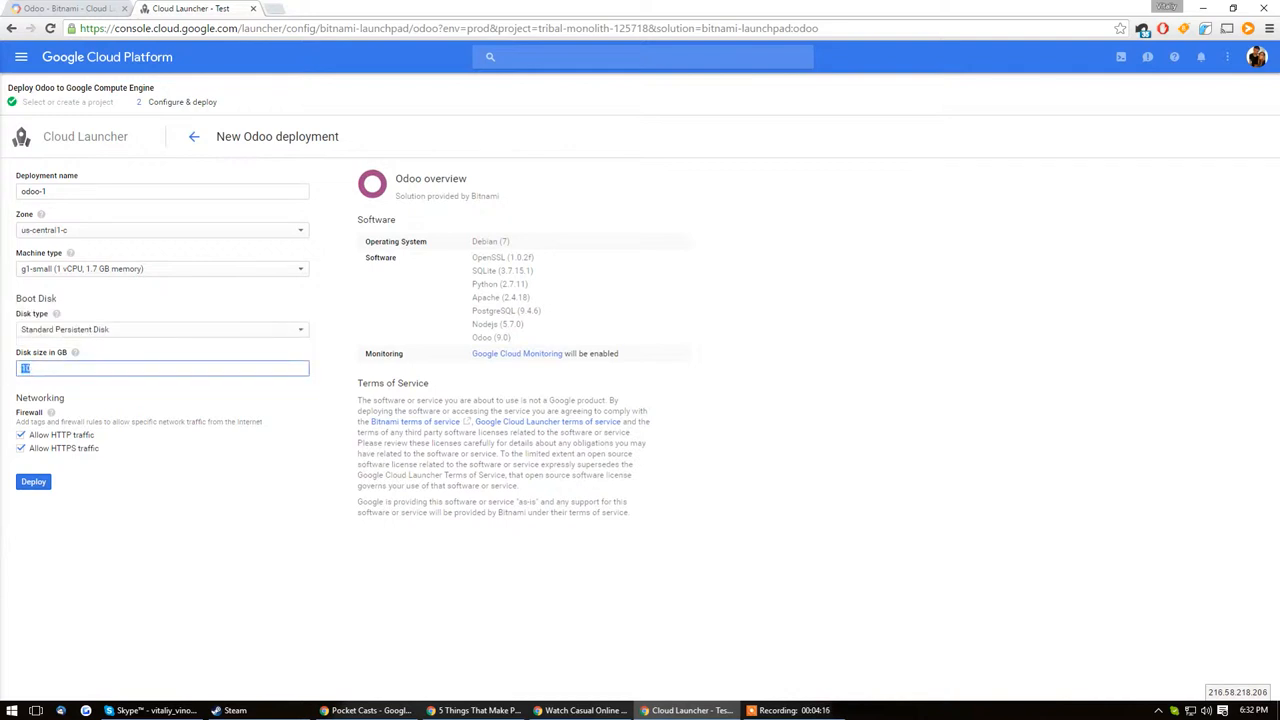
click(223, 514)
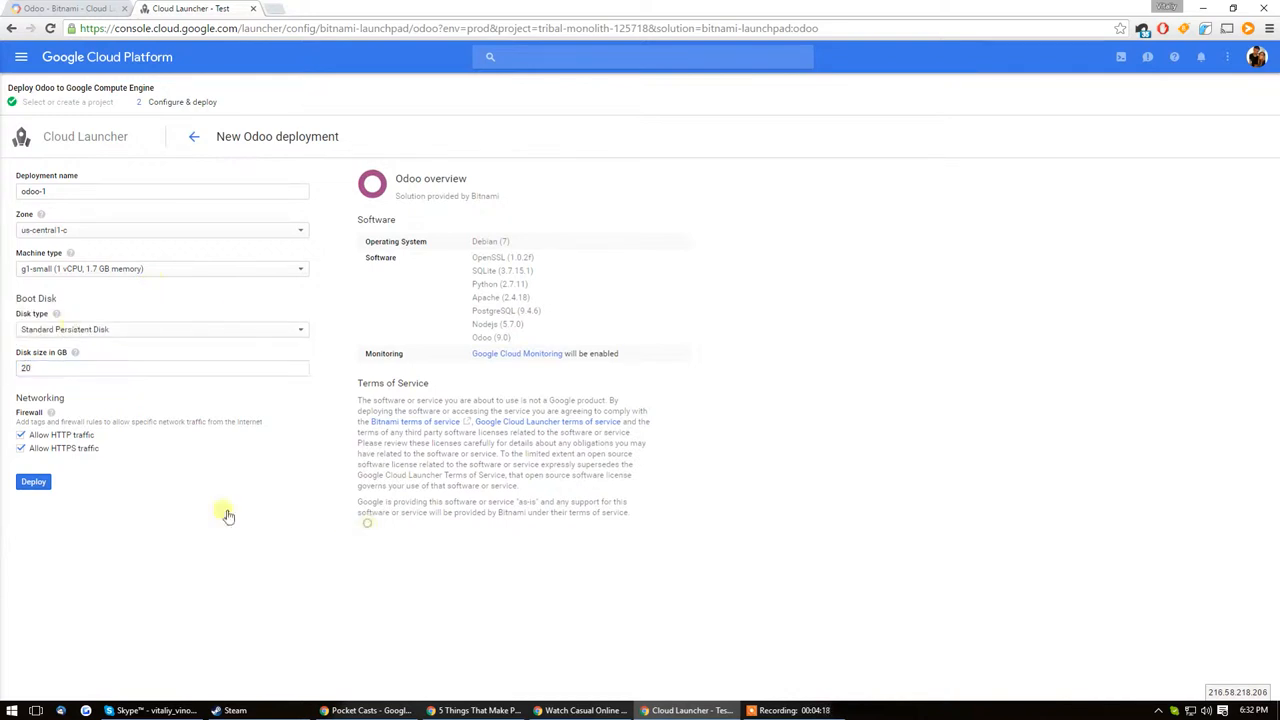
Step: Deploy the configured Odoo instance and dismiss the Deployment Manager welcome message
click(34, 484)
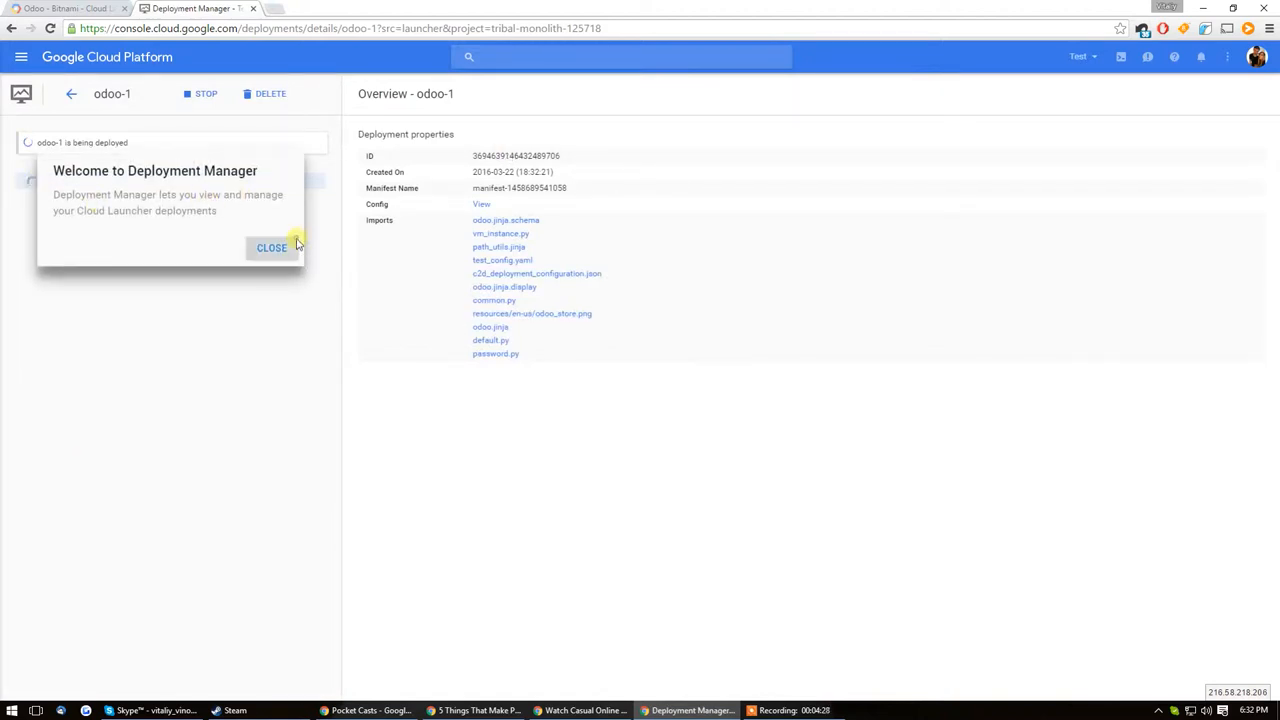
click(294, 245)
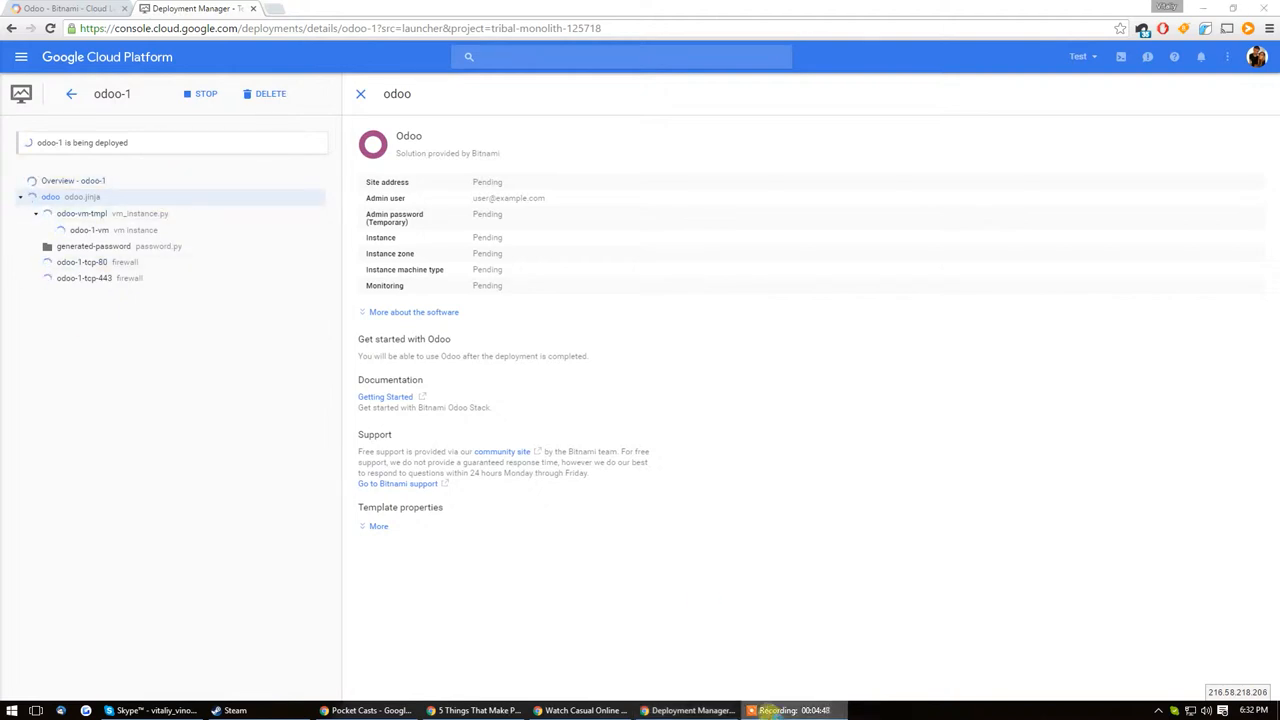
right_click(768, 714)
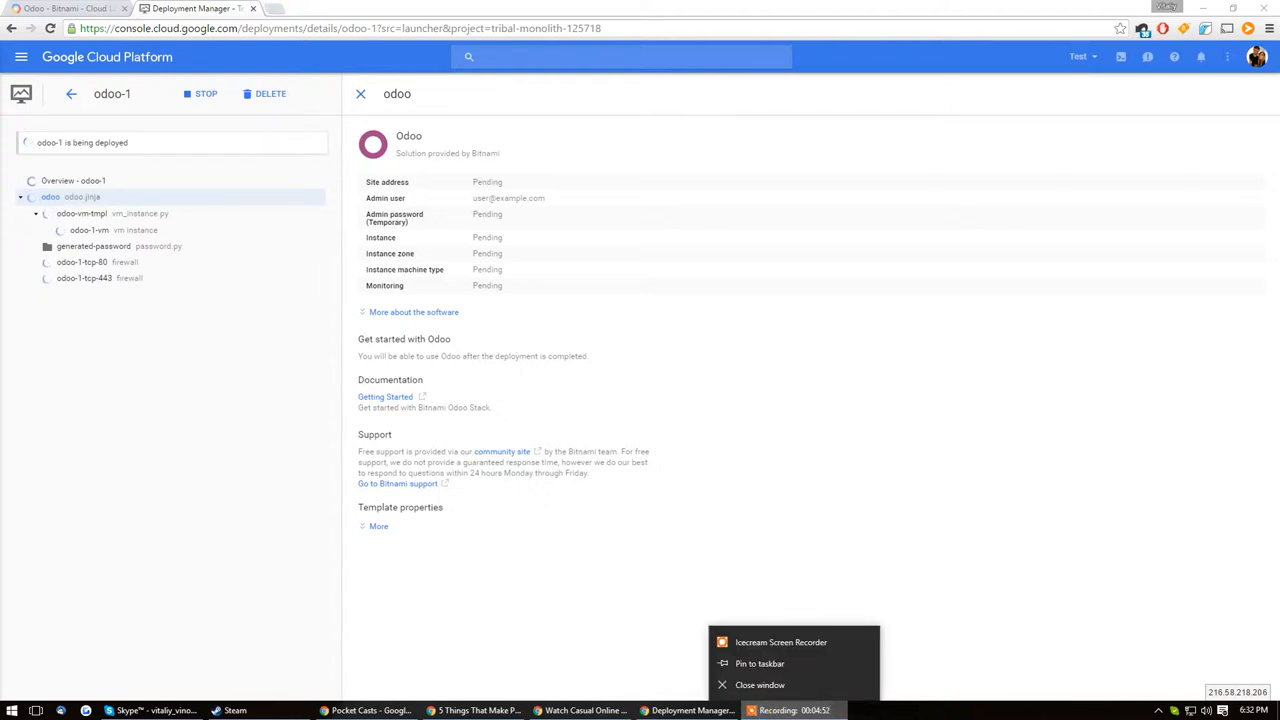
key(Escape)
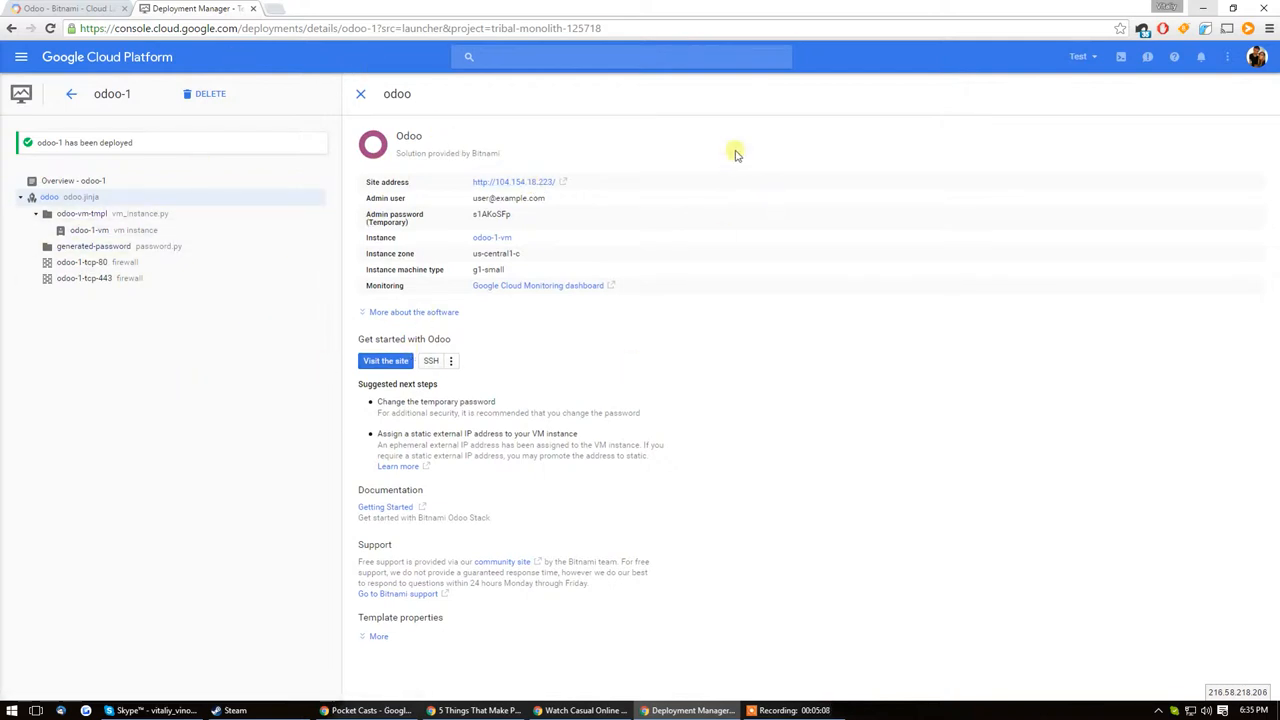
Step: Copy the temporary admin password from the Odoo deployment details
drag(525, 213, 474, 214)
right_click(500, 215)
click(520, 226)
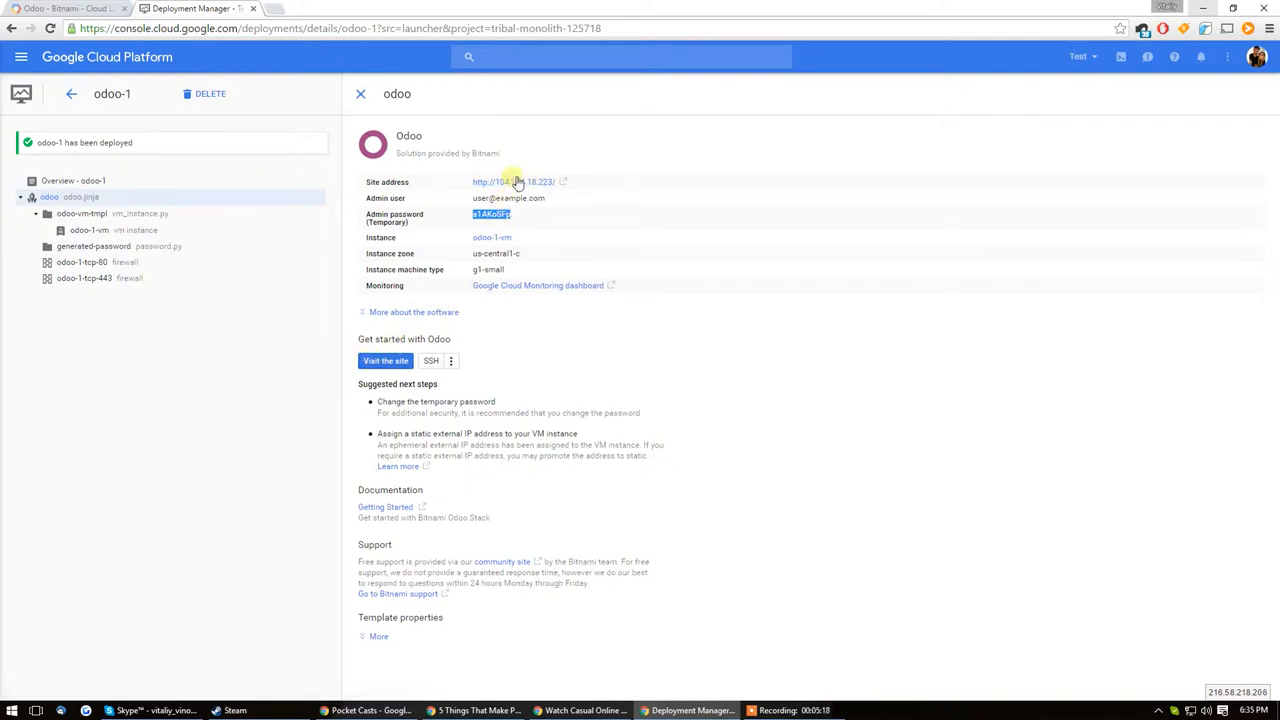
Step: Open the deployed Odoo site and paste the temporary admin password into the login form's Password field
click(390, 362)
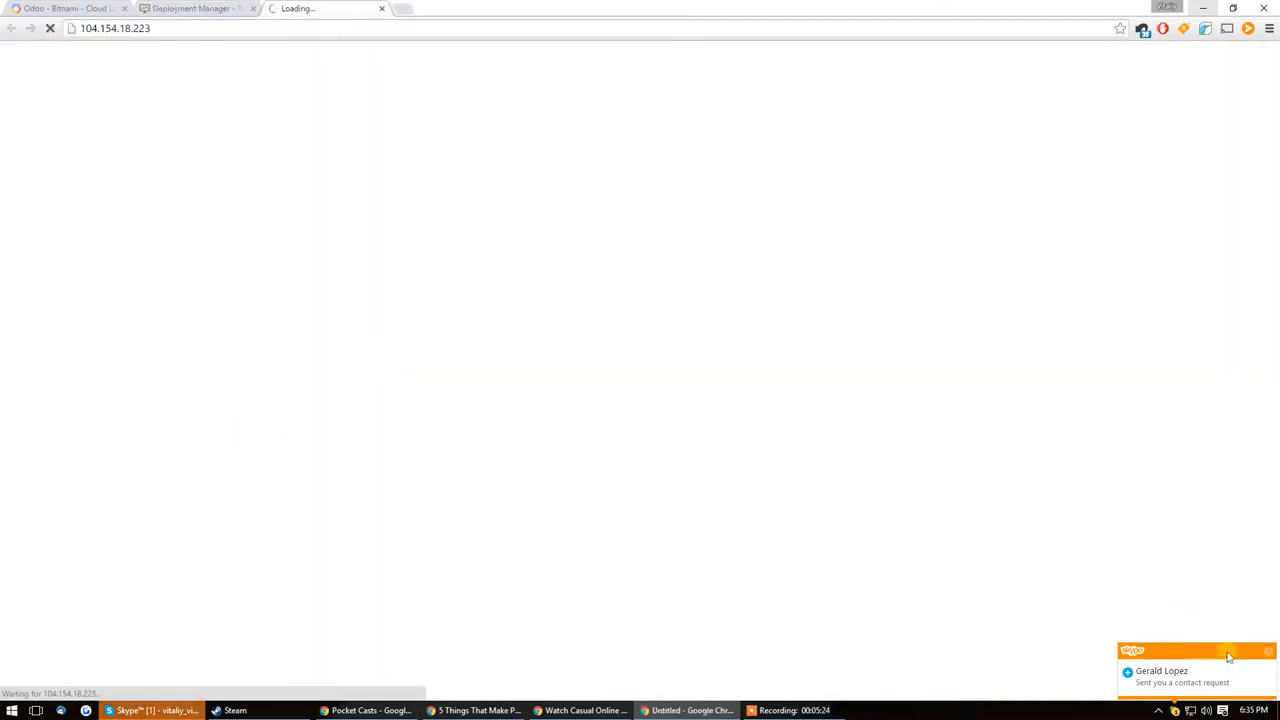
click(1268, 652)
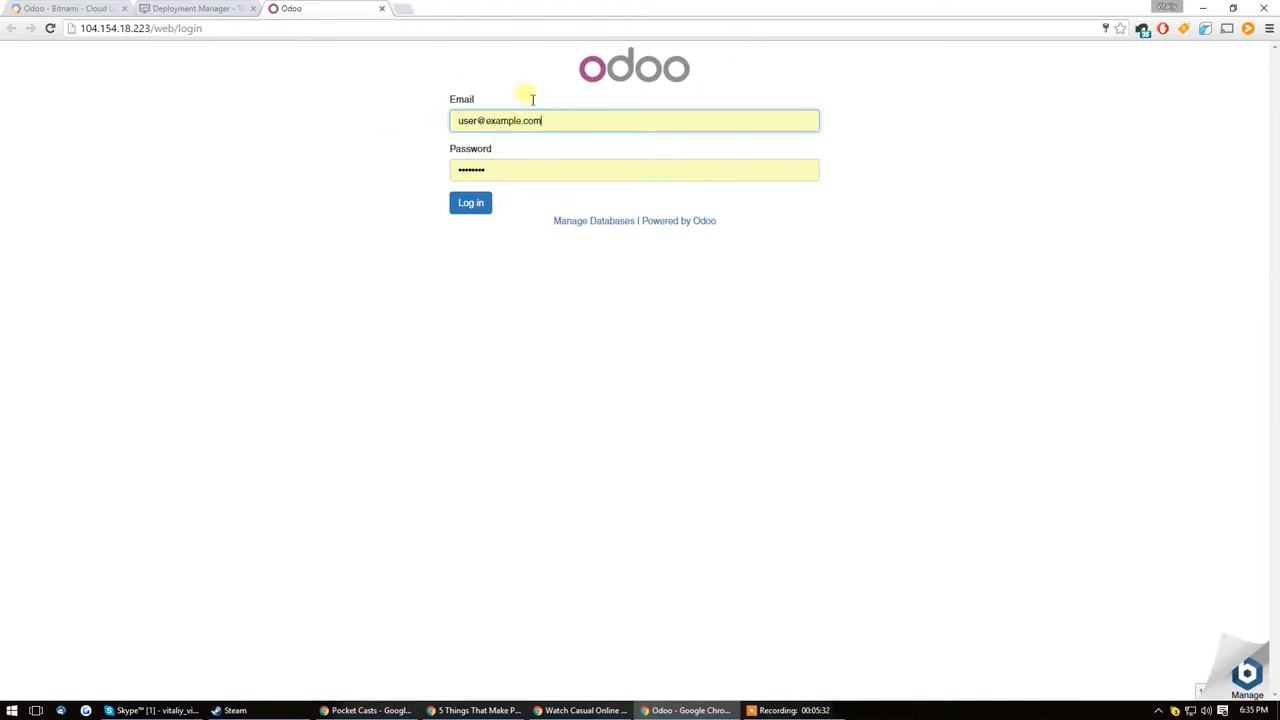
key(Tab)
right_click(486, 171)
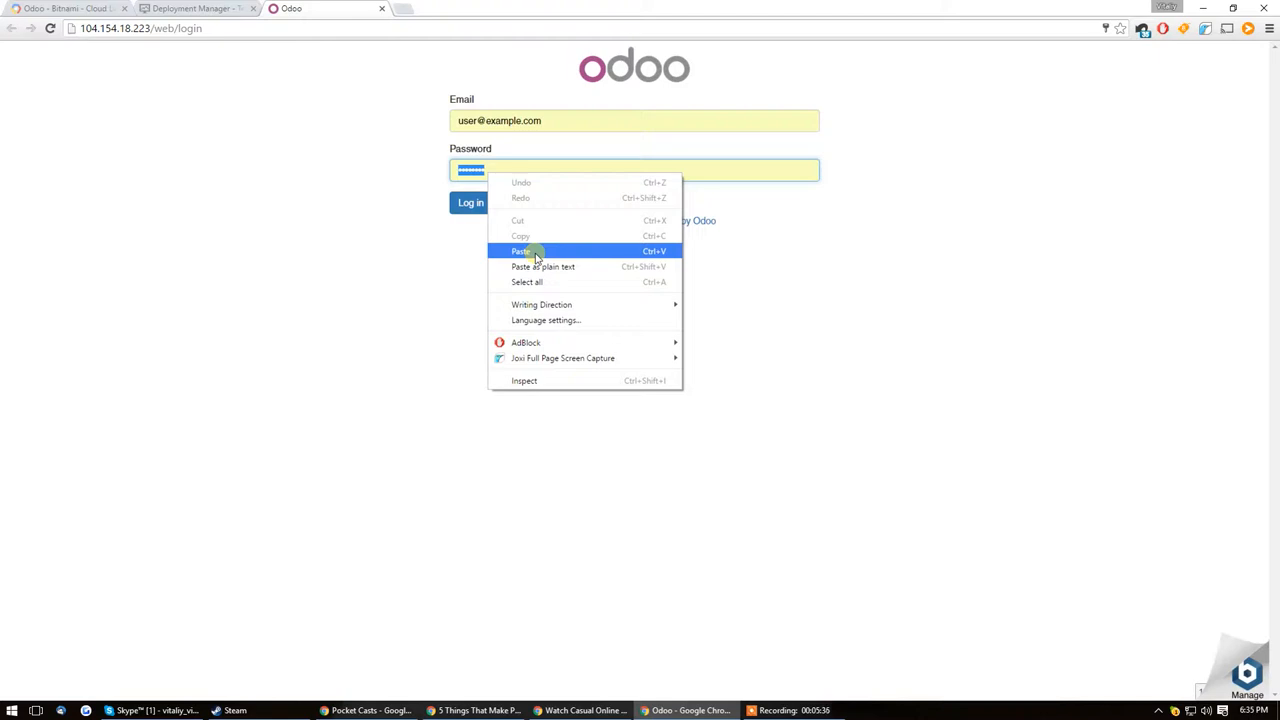
click(528, 251)
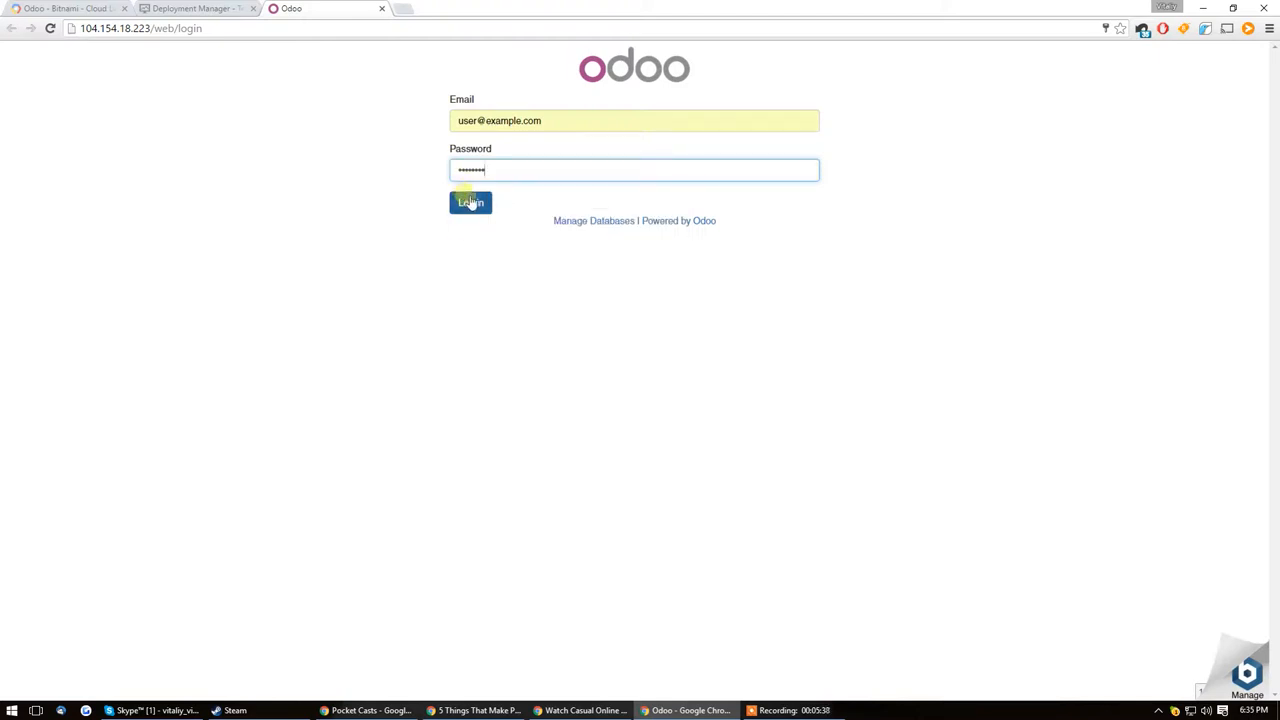
Step: Submit the Odoo login and update the site's saved password in the browser
click(470, 203)
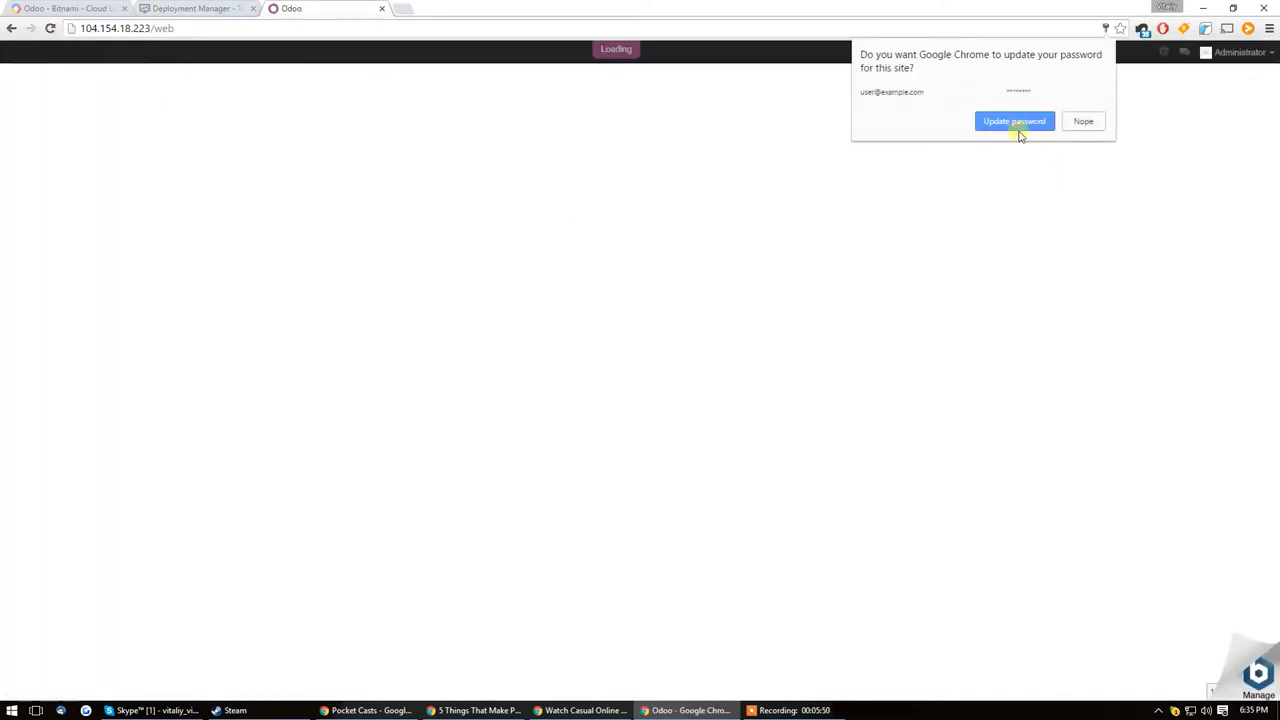
click(1017, 124)
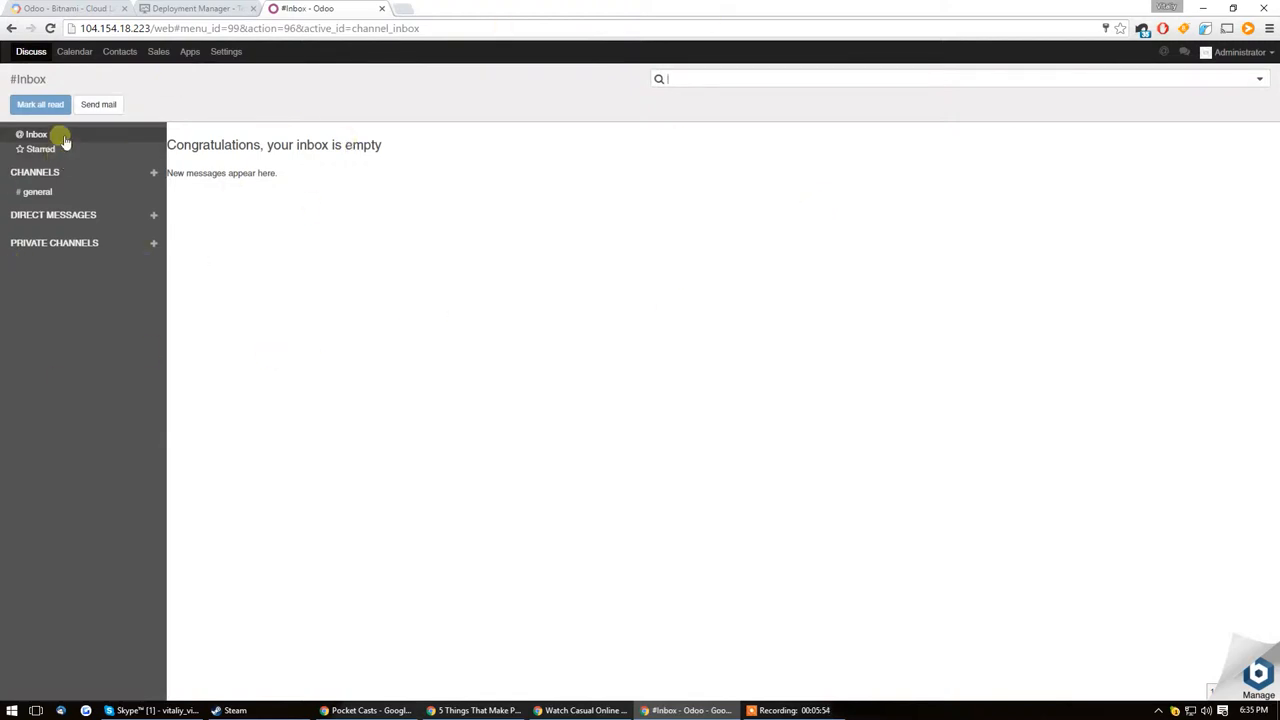
Step: Look over the Discuss sidebar, including direct messages, private channels and the #general channel
click(153, 215)
click(152, 265)
click(153, 243)
click(43, 278)
click(60, 192)
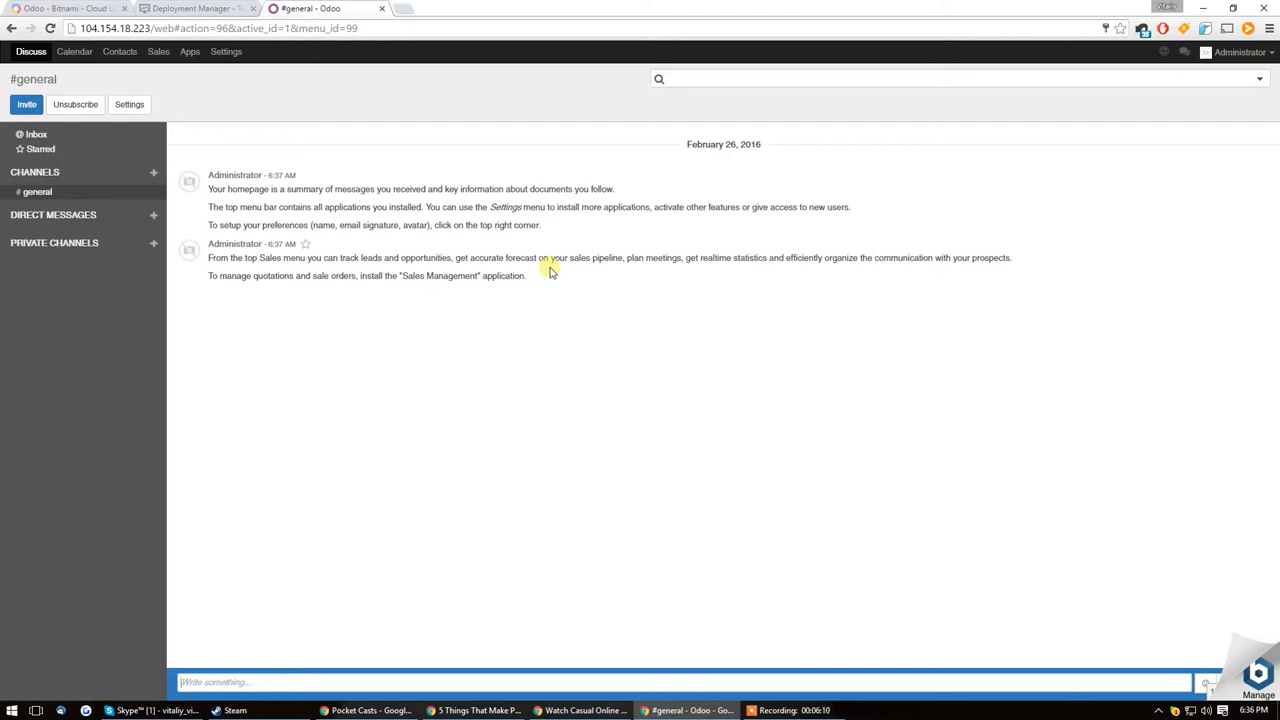
click(155, 218)
click(60, 178)
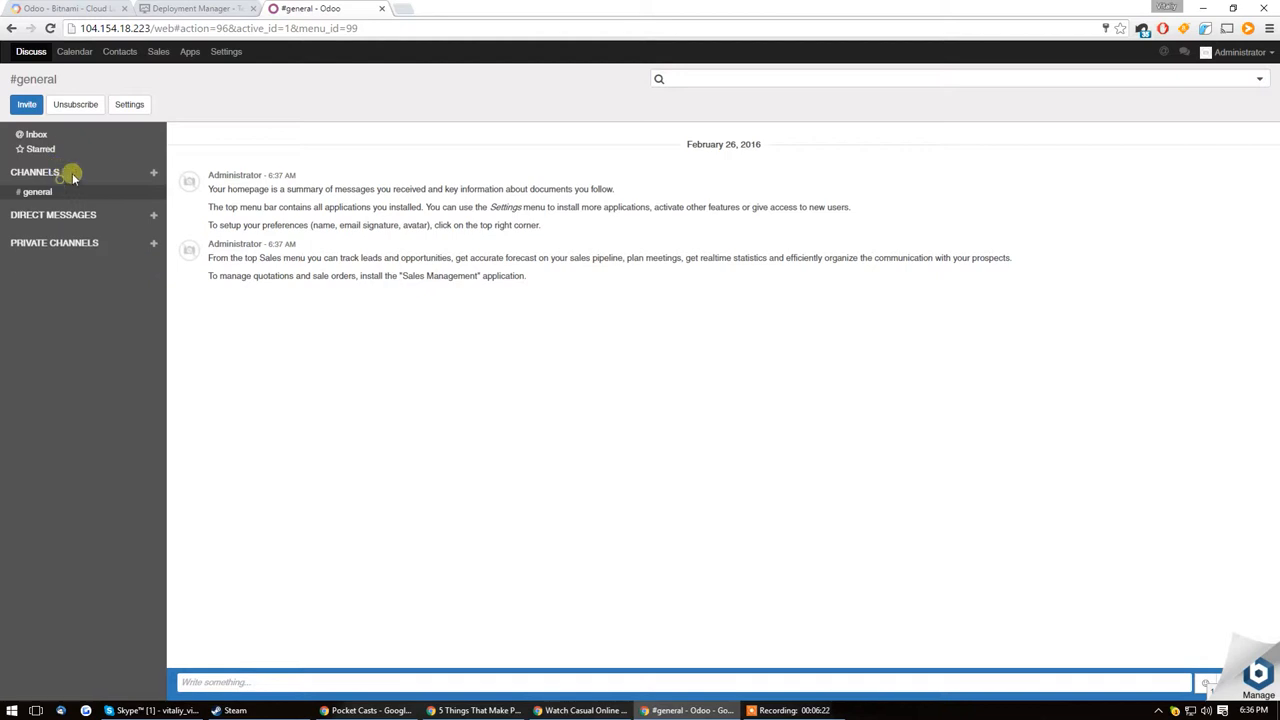
Step: Create a public Discuss channel named clientissue-exploding-boxes
click(154, 172)
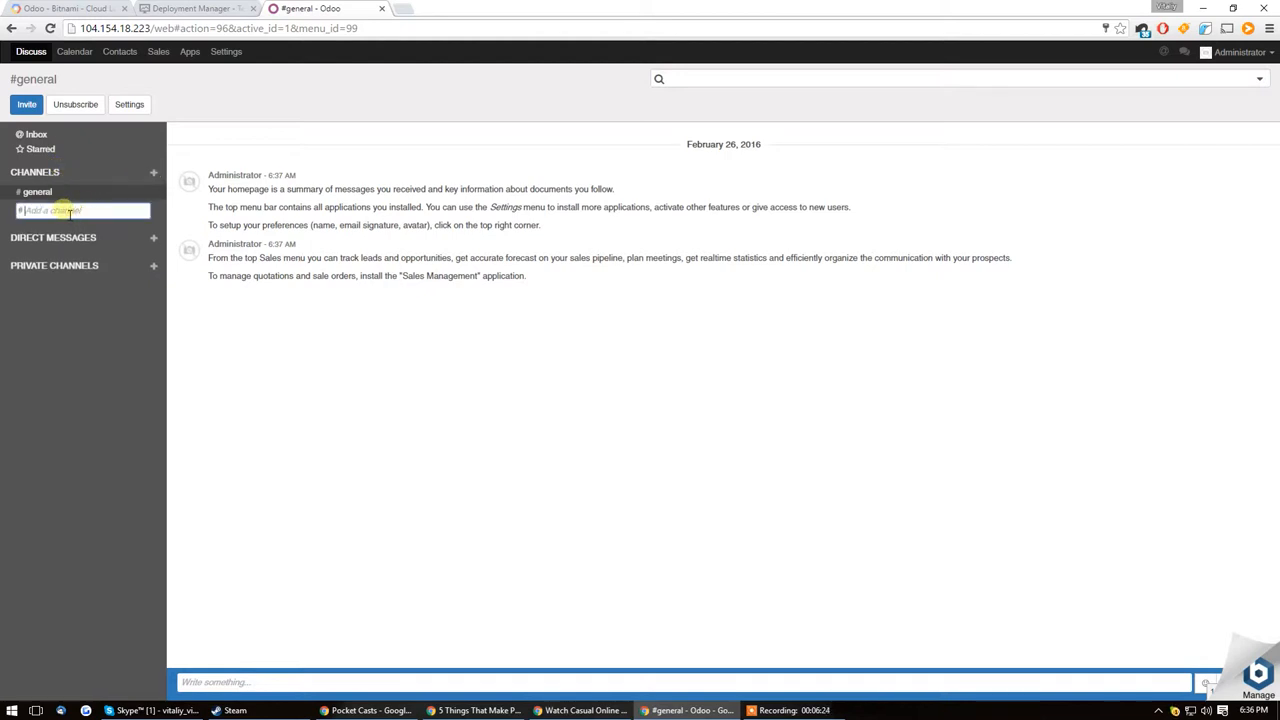
text(client)
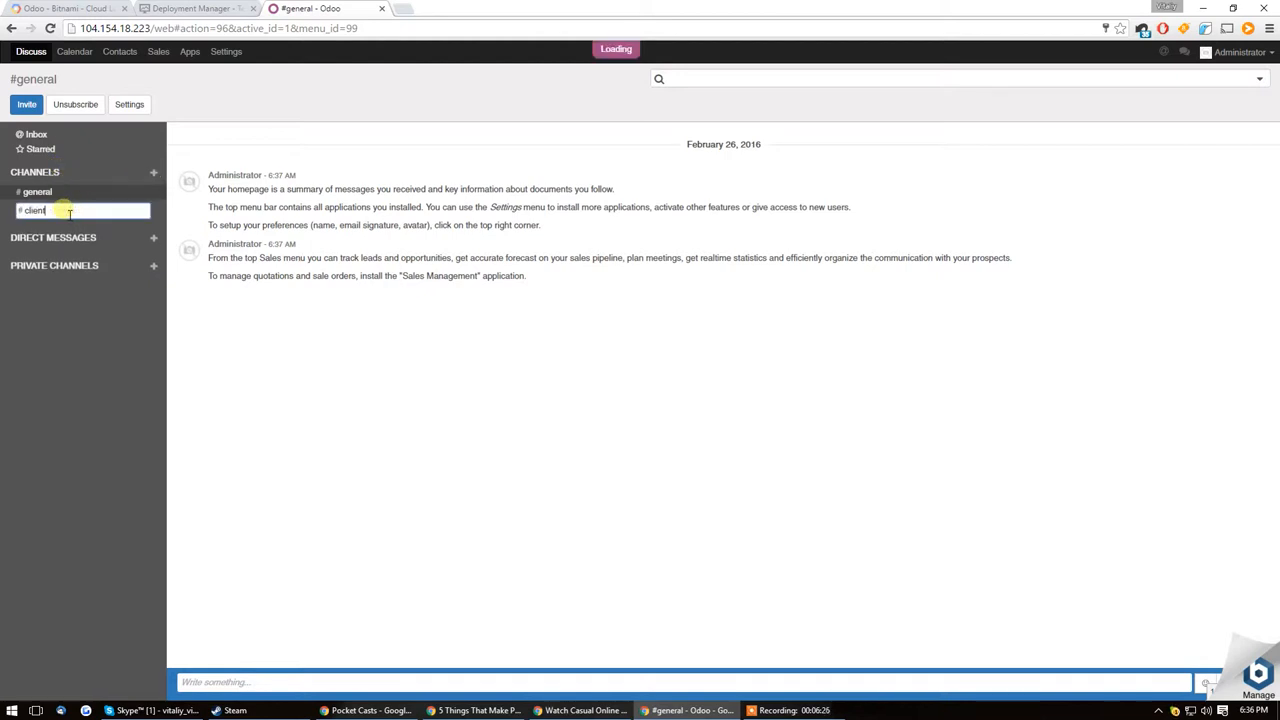
text(issue-exp)
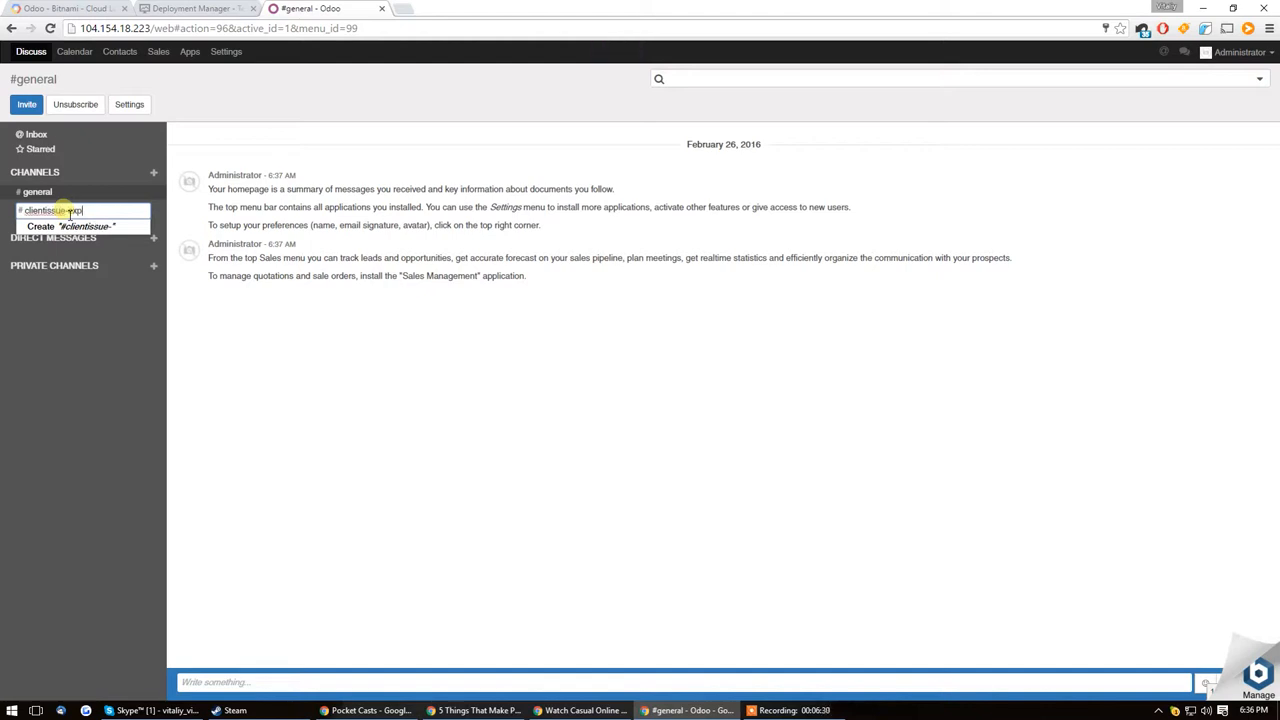
text(loding-)
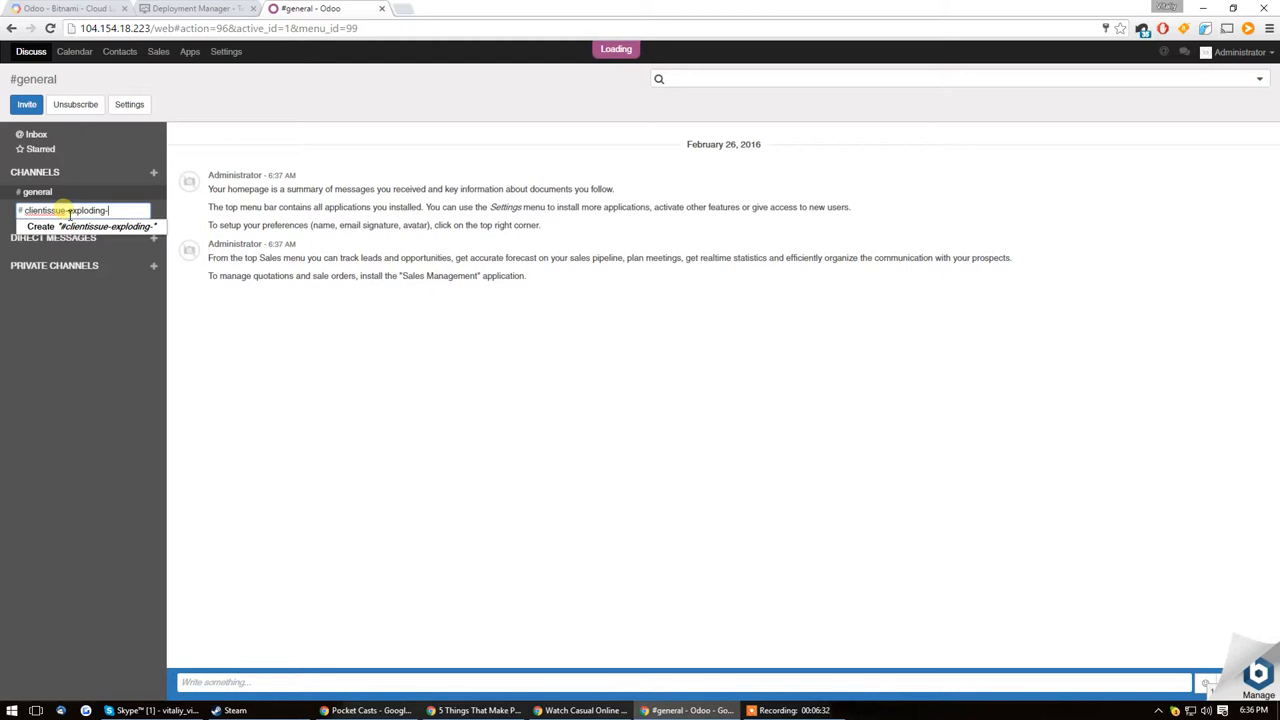
text(boxes)
click(103, 227)
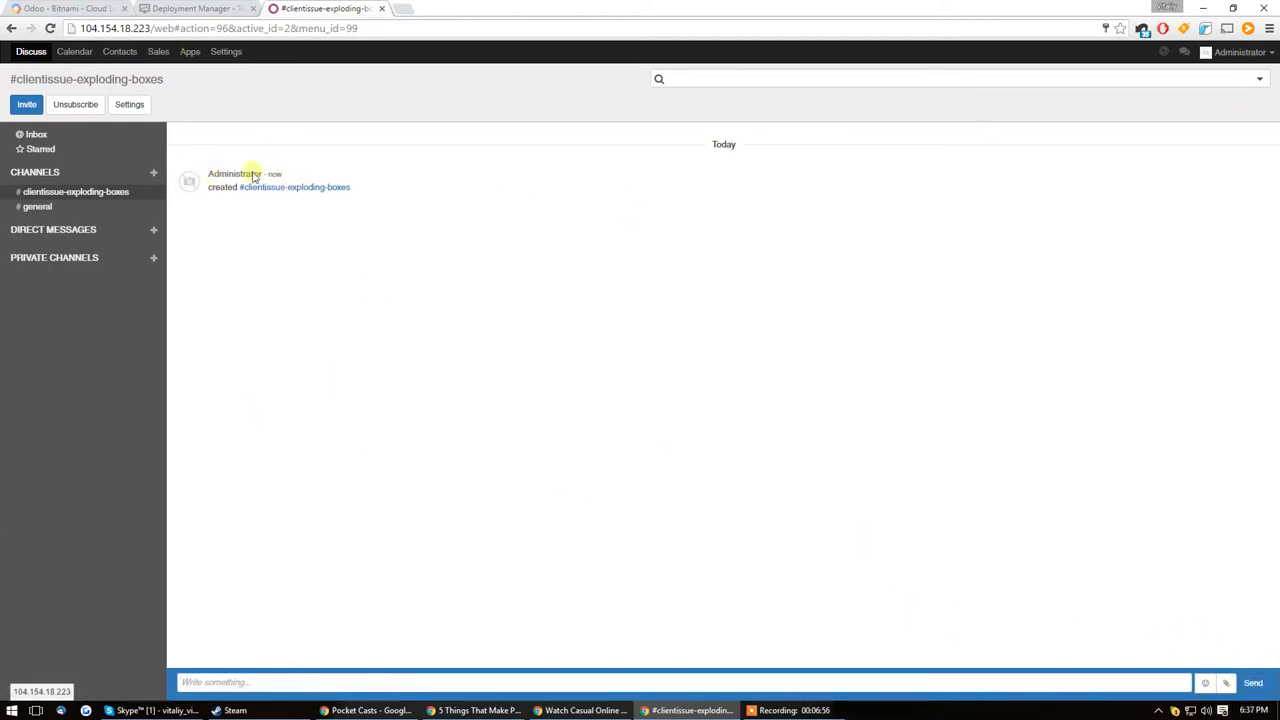
Step: View the #general channel and the entry fields for adding a direct message and a private channel
click(40, 206)
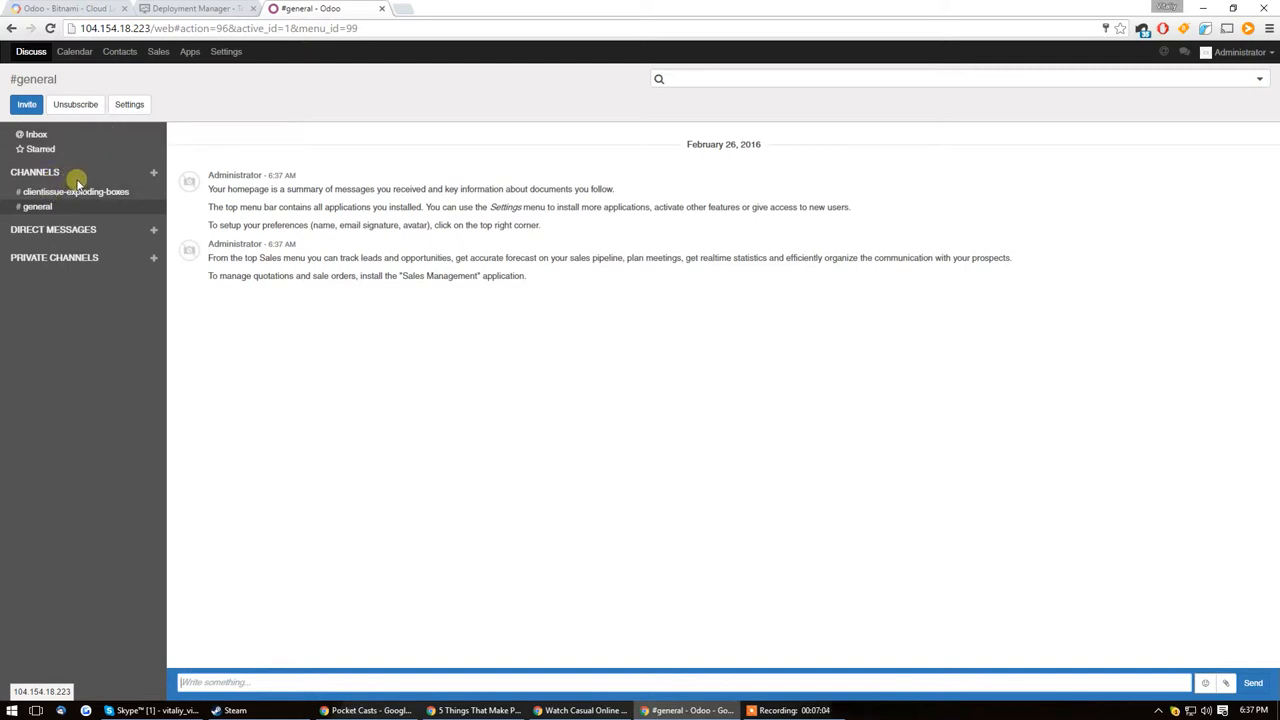
click(153, 229)
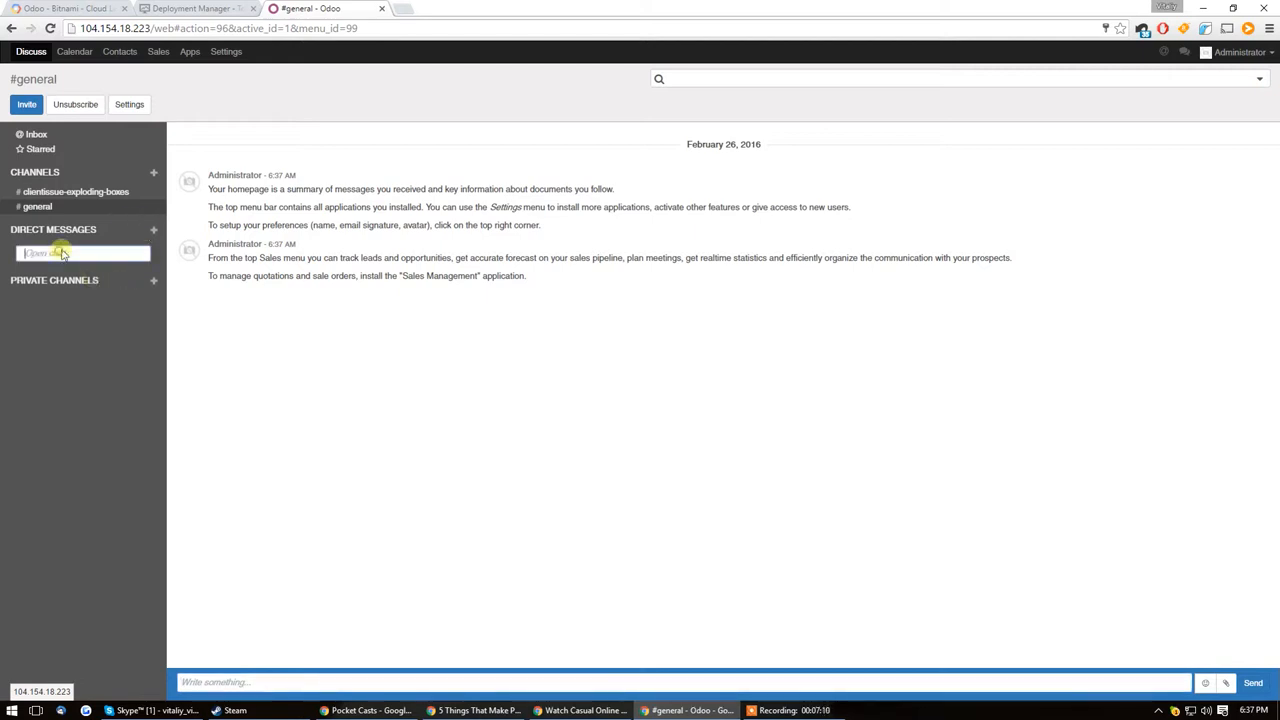
click(66, 286)
click(153, 257)
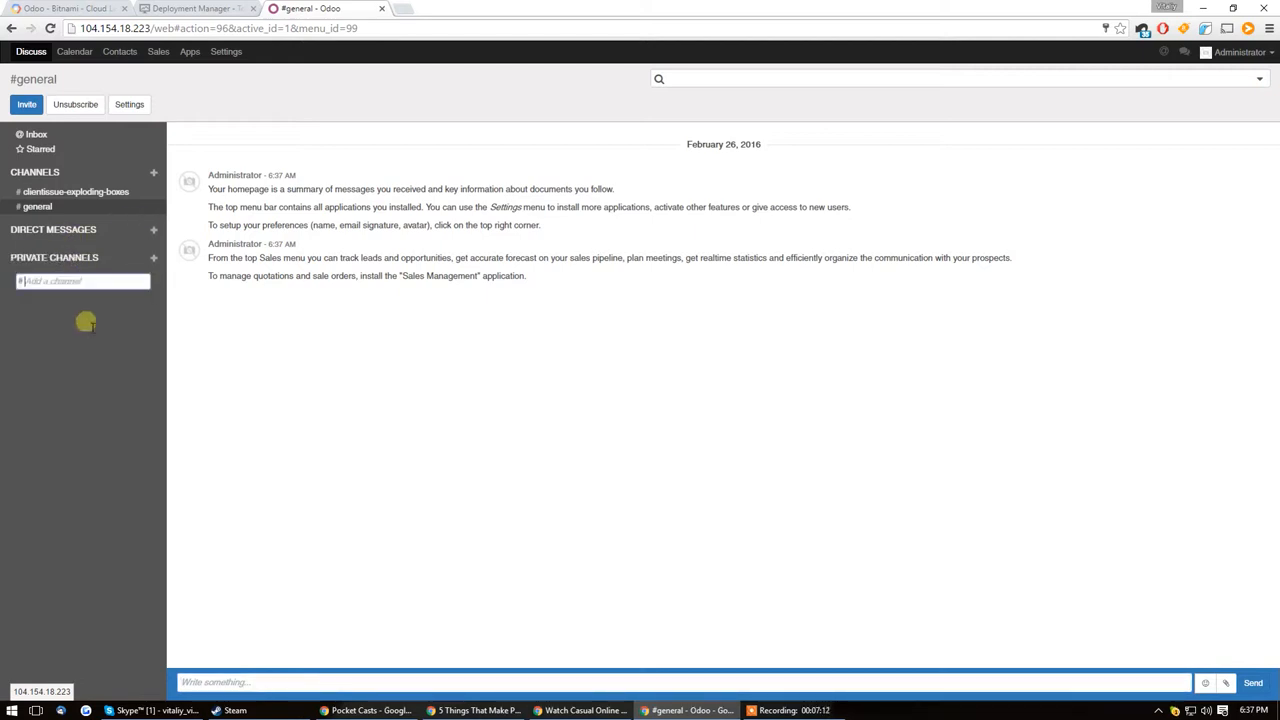
click(81, 271)
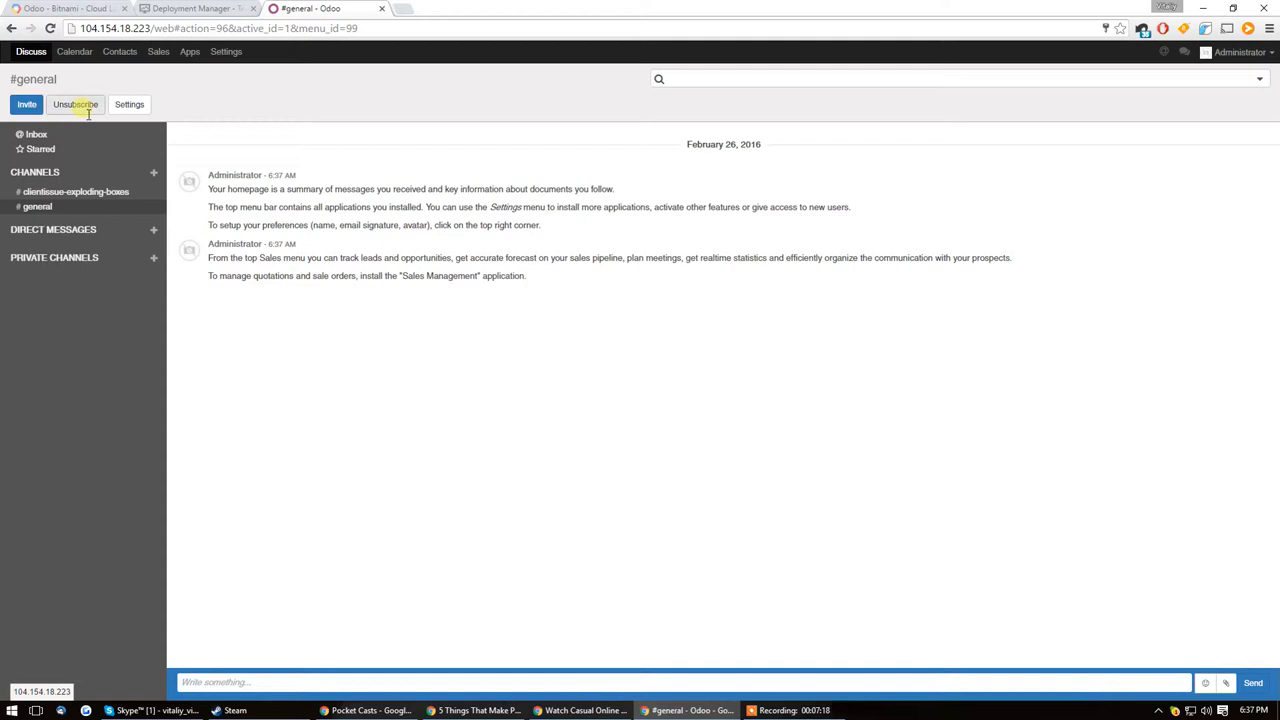
Step: Review the weekly meetings calendar, the contacts overview and a blank new contact form
click(74, 55)
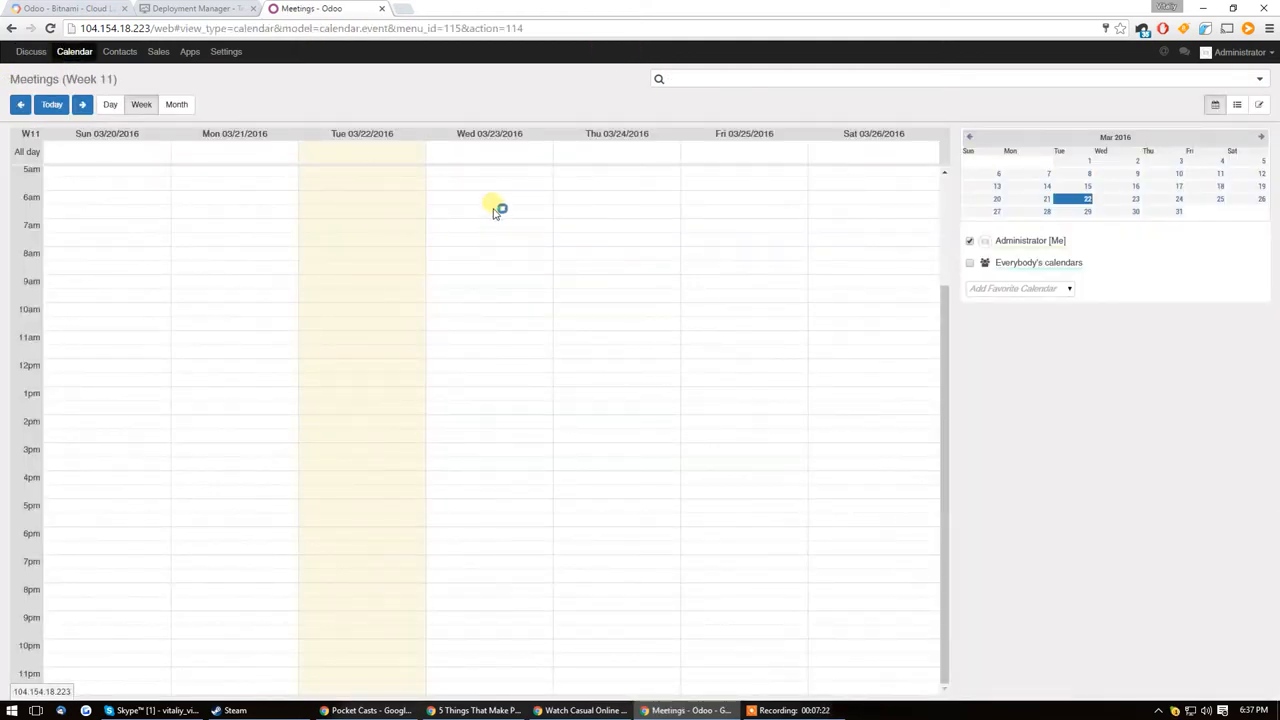
scroll(415, 452, up, 3)
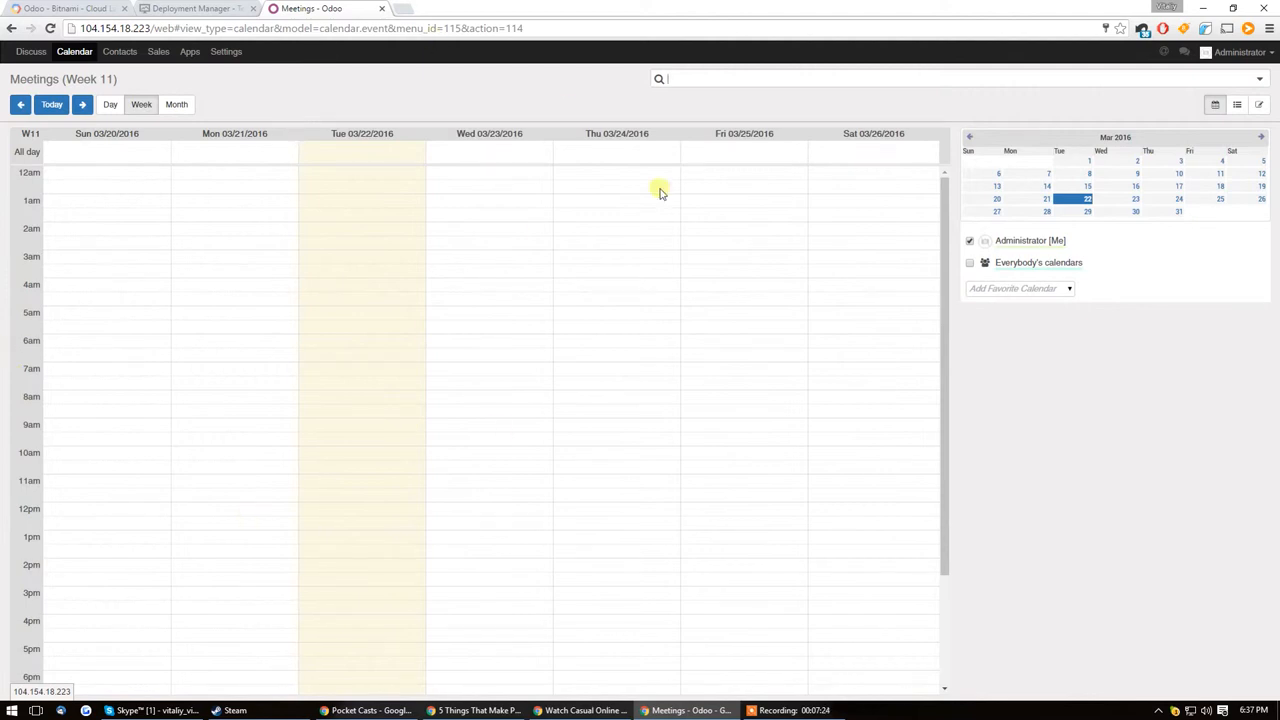
scroll(319, 307, down, 3)
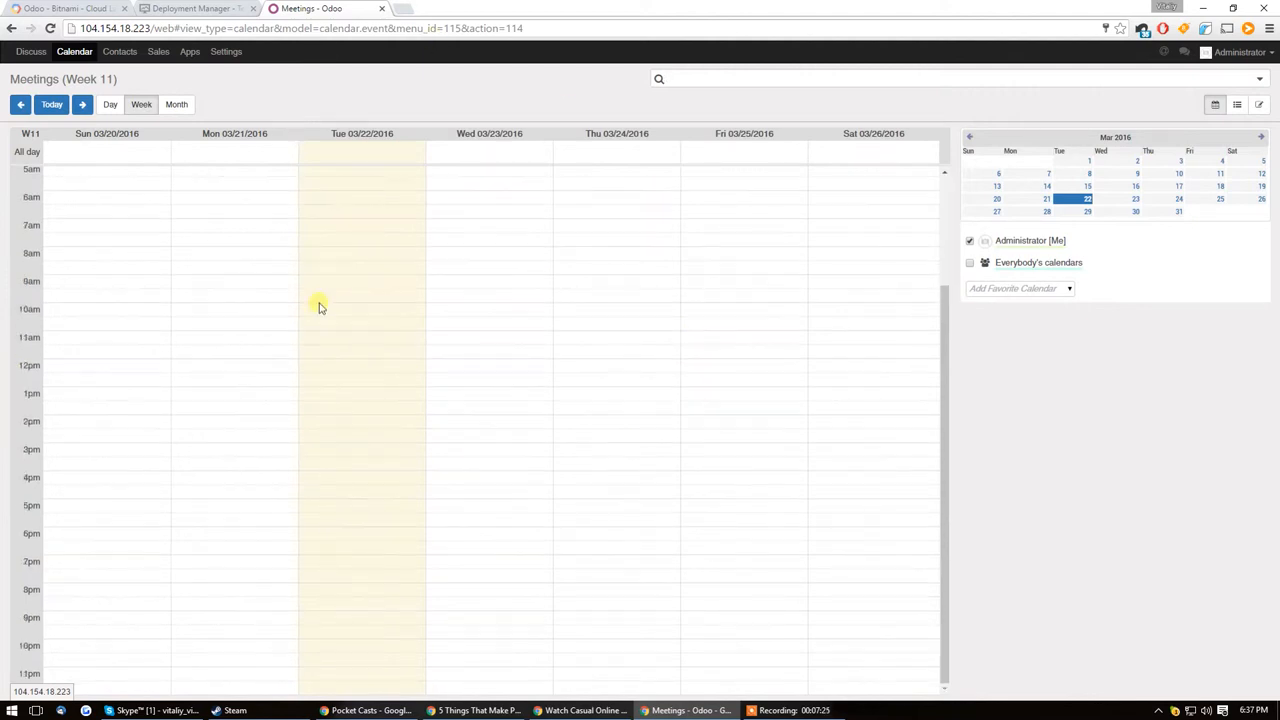
click(120, 52)
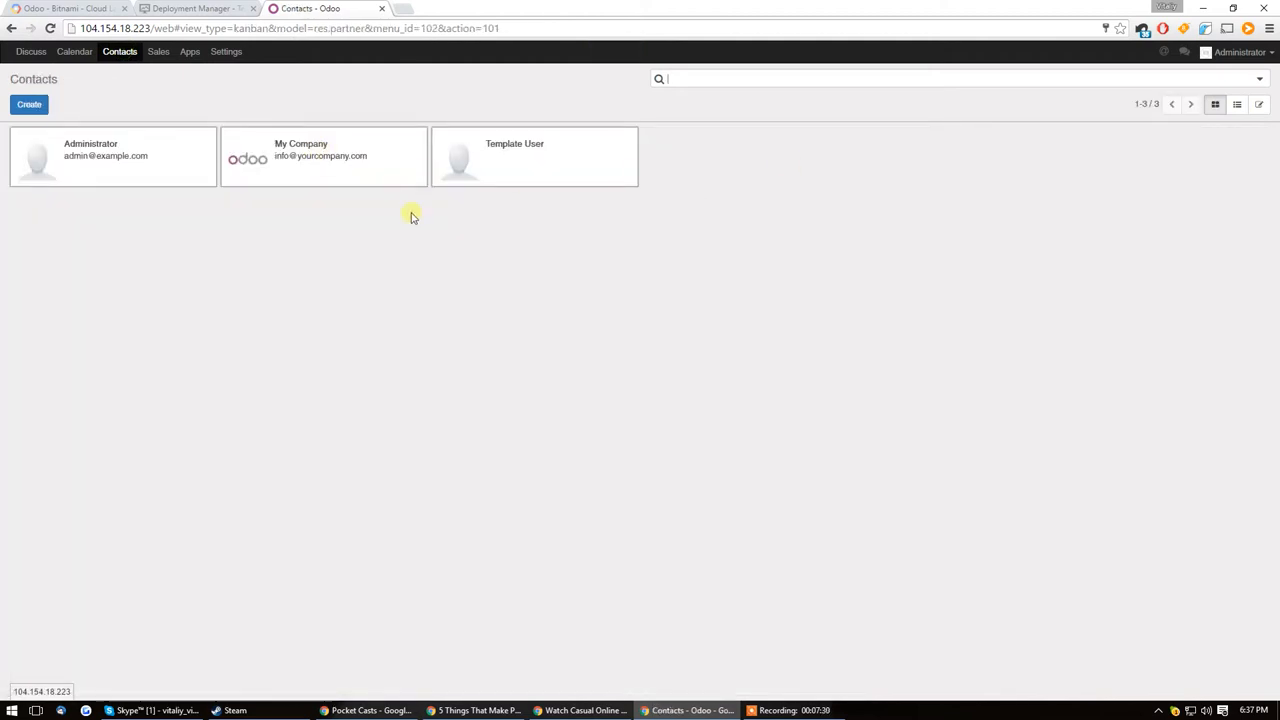
click(30, 105)
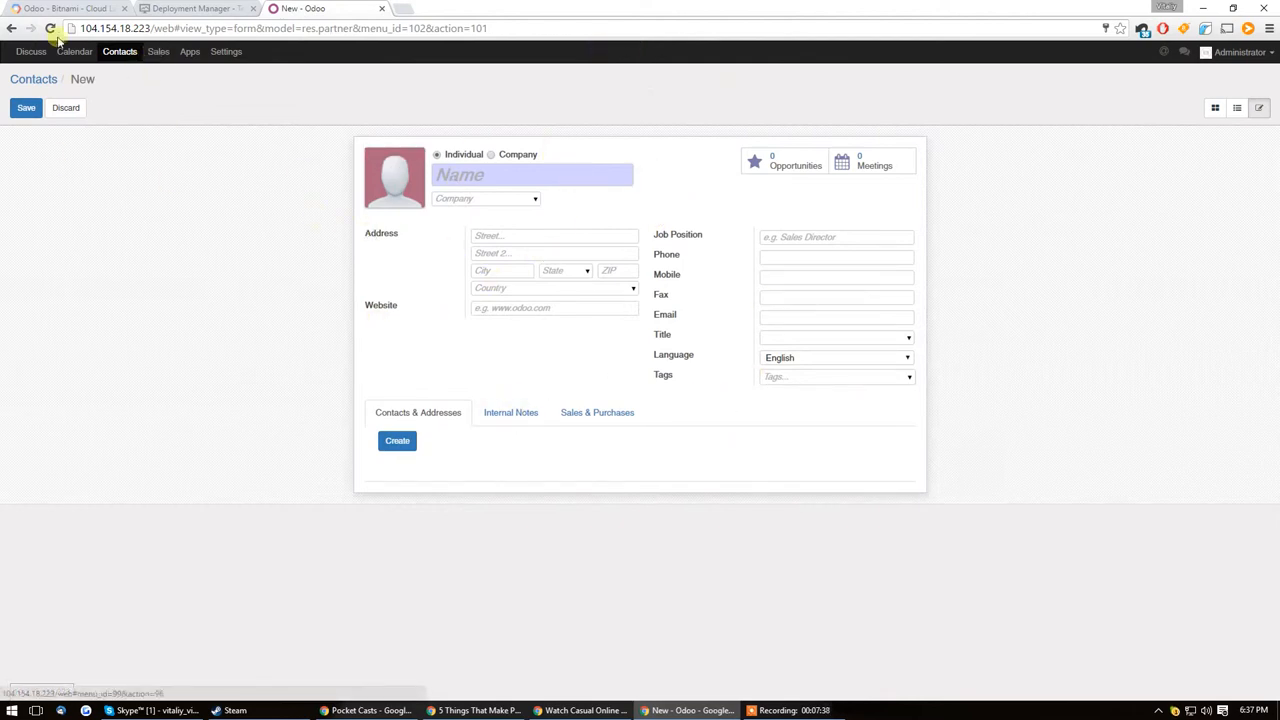
Step: Browse the Sales module's pipeline, customers, reports, settings, lead activities and sales teams pages
click(155, 52)
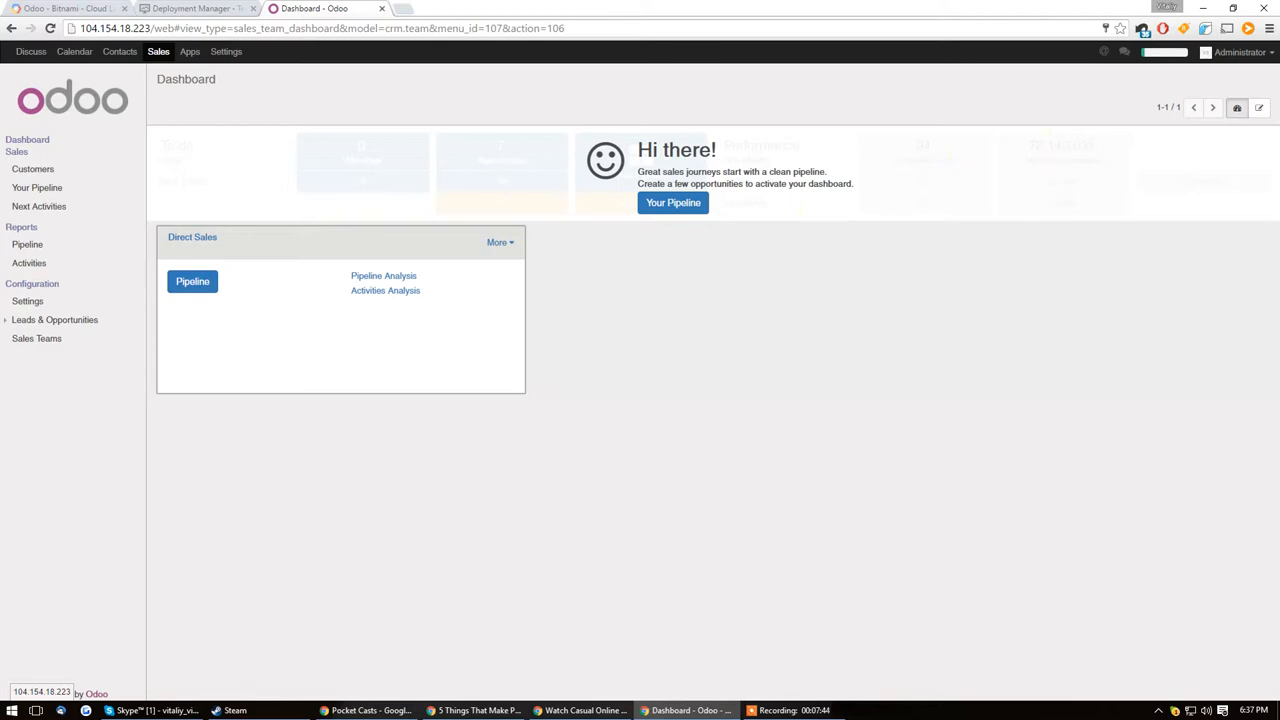
click(20, 188)
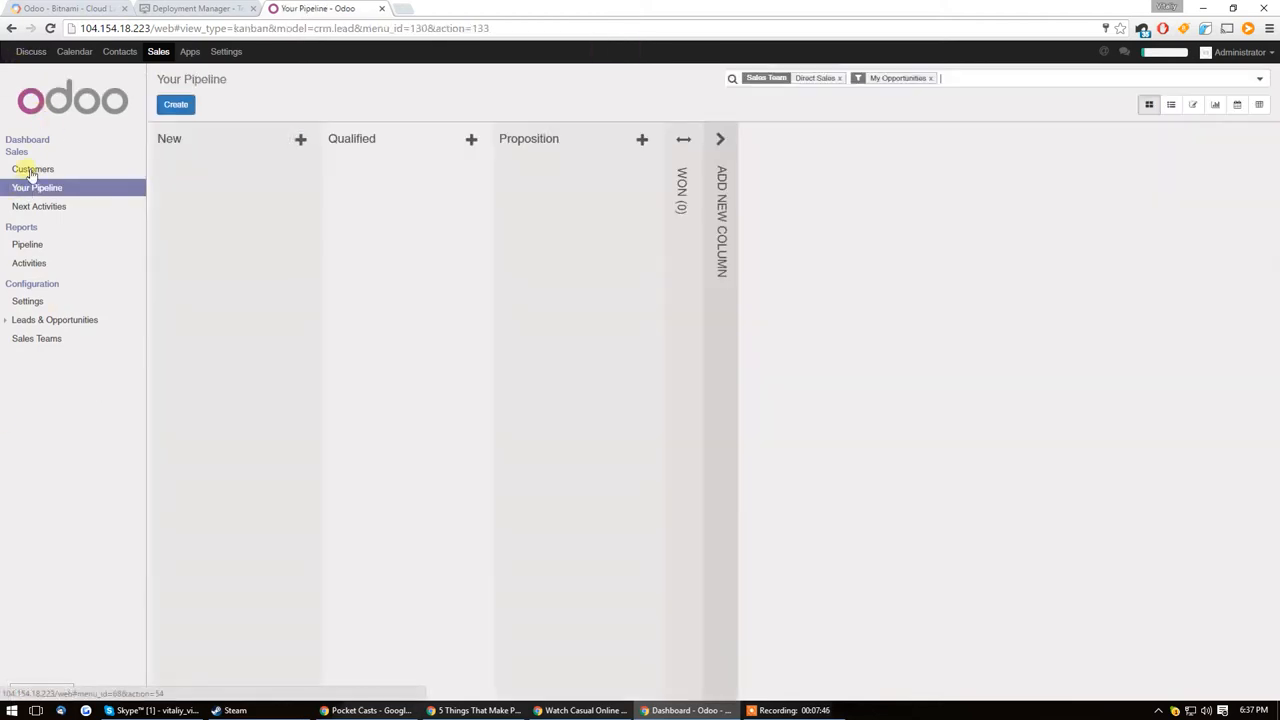
click(32, 170)
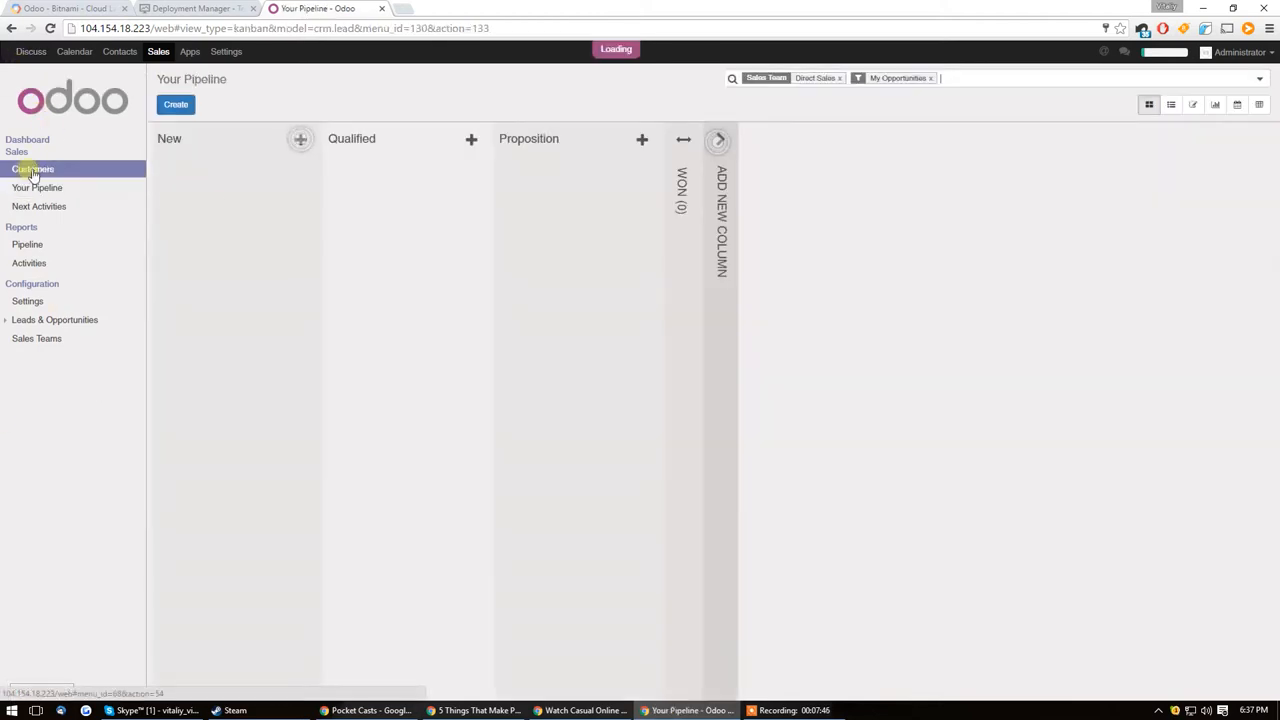
click(50, 246)
click(62, 264)
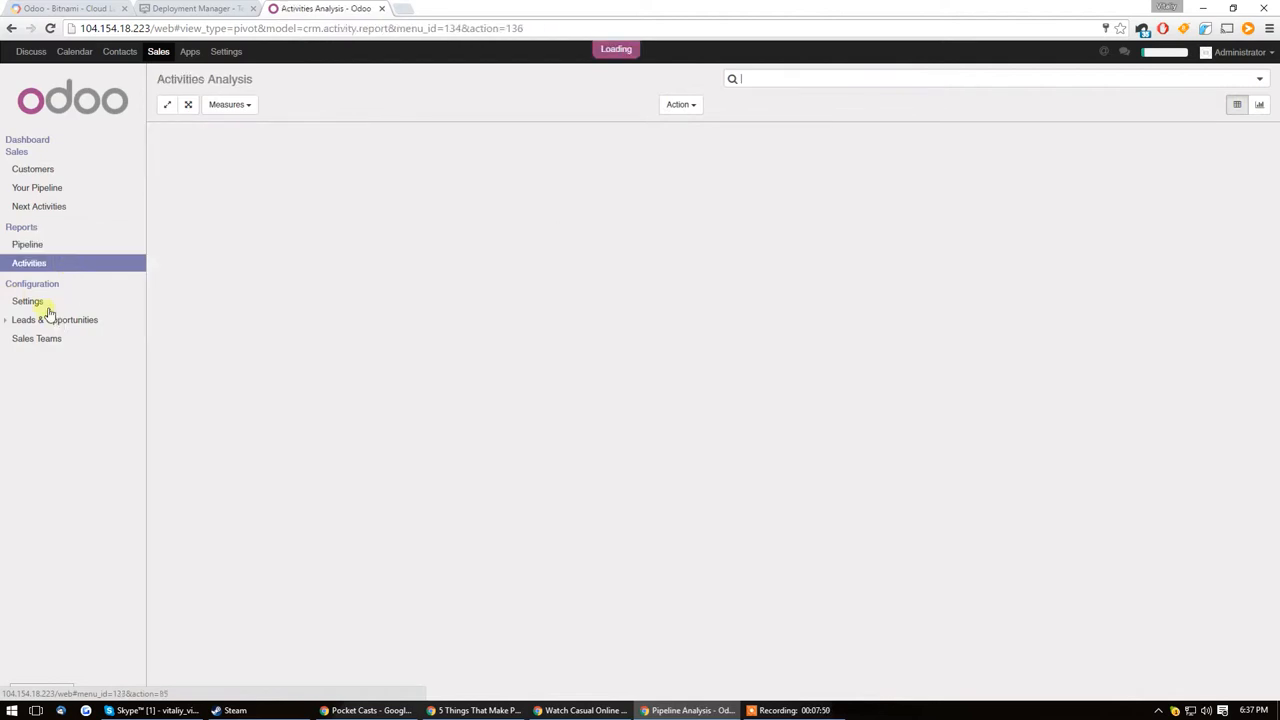
click(35, 302)
click(80, 320)
click(42, 338)
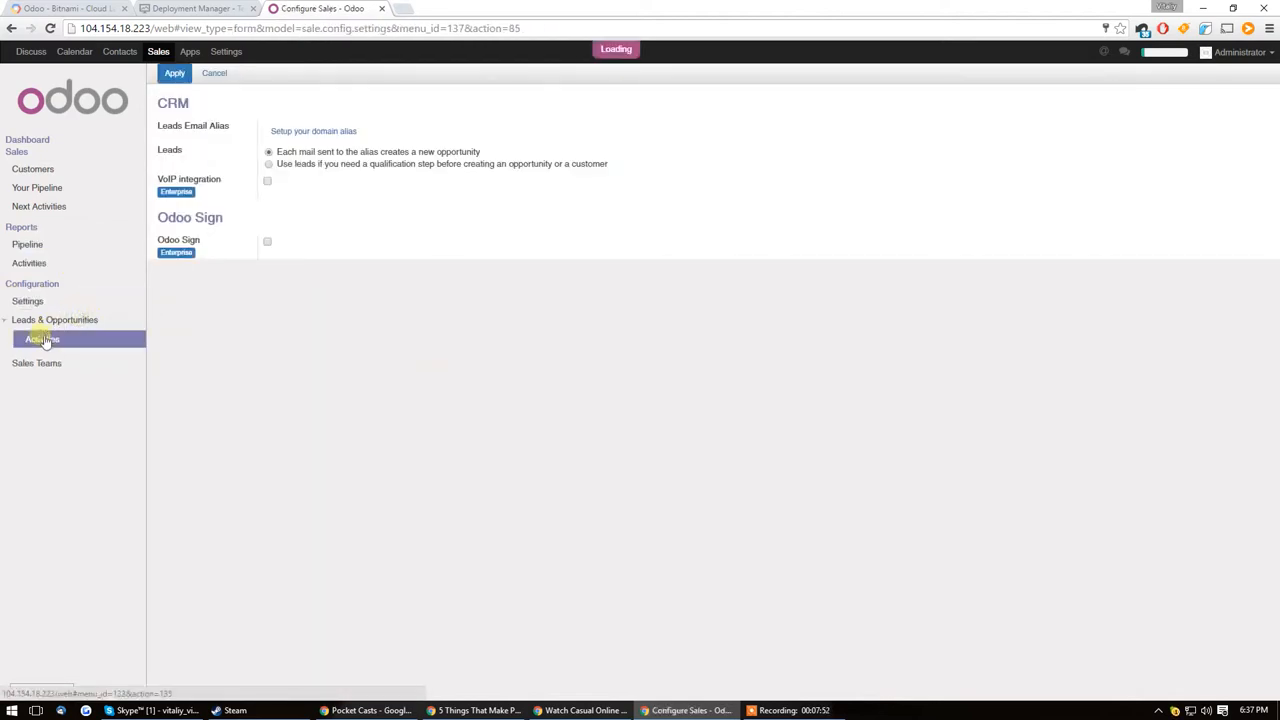
click(74, 320)
click(74, 320)
click(40, 339)
click(58, 362)
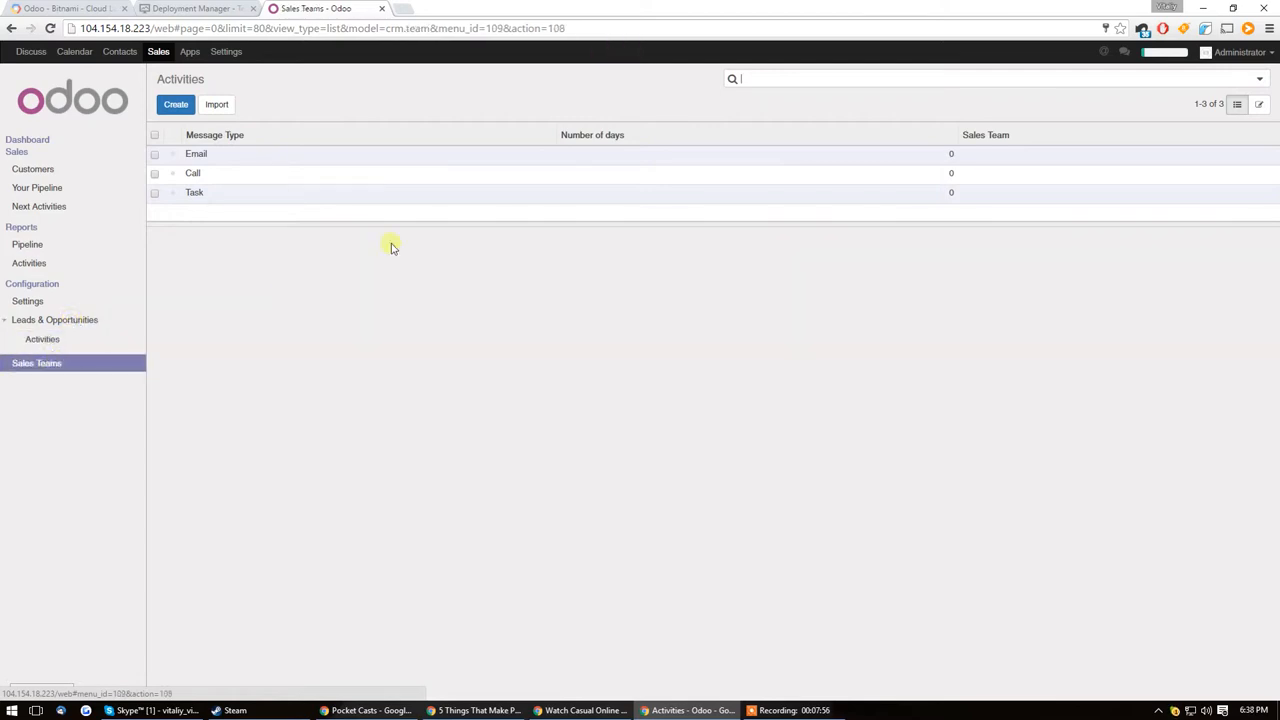
Step: Install the Mass Mailing Campaigns app and view its mailing lists
click(190, 52)
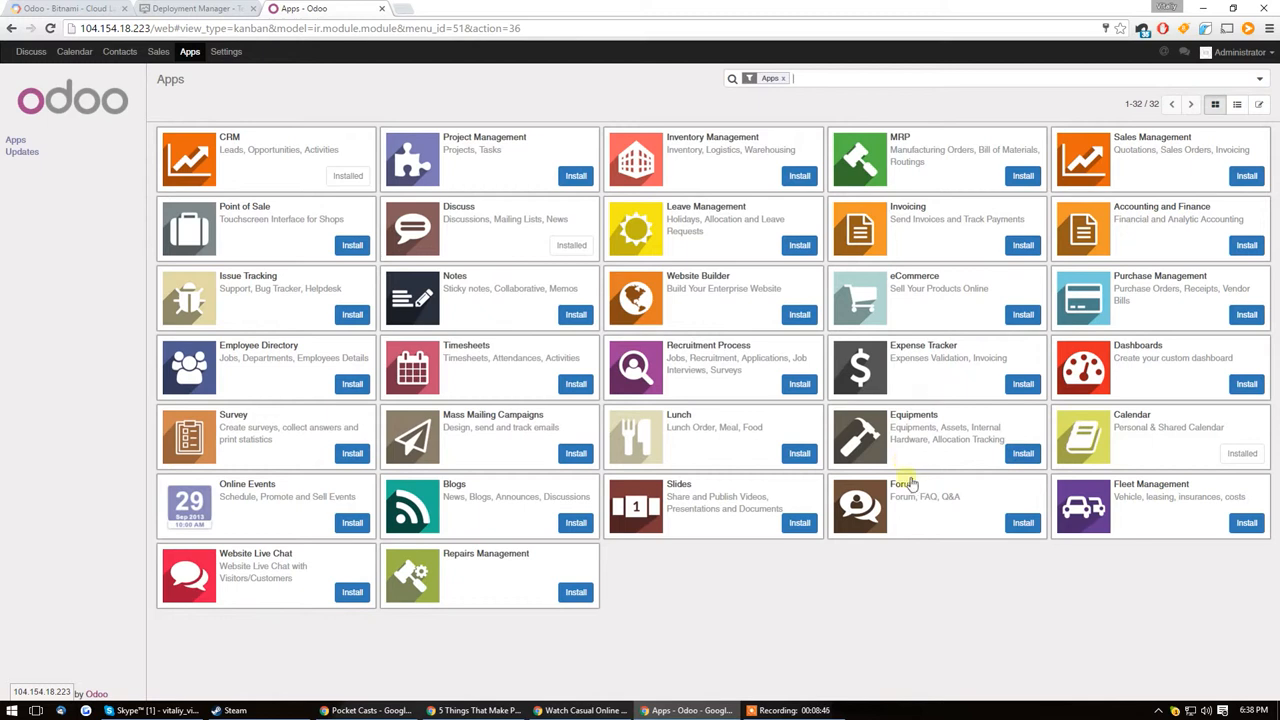
click(566, 456)
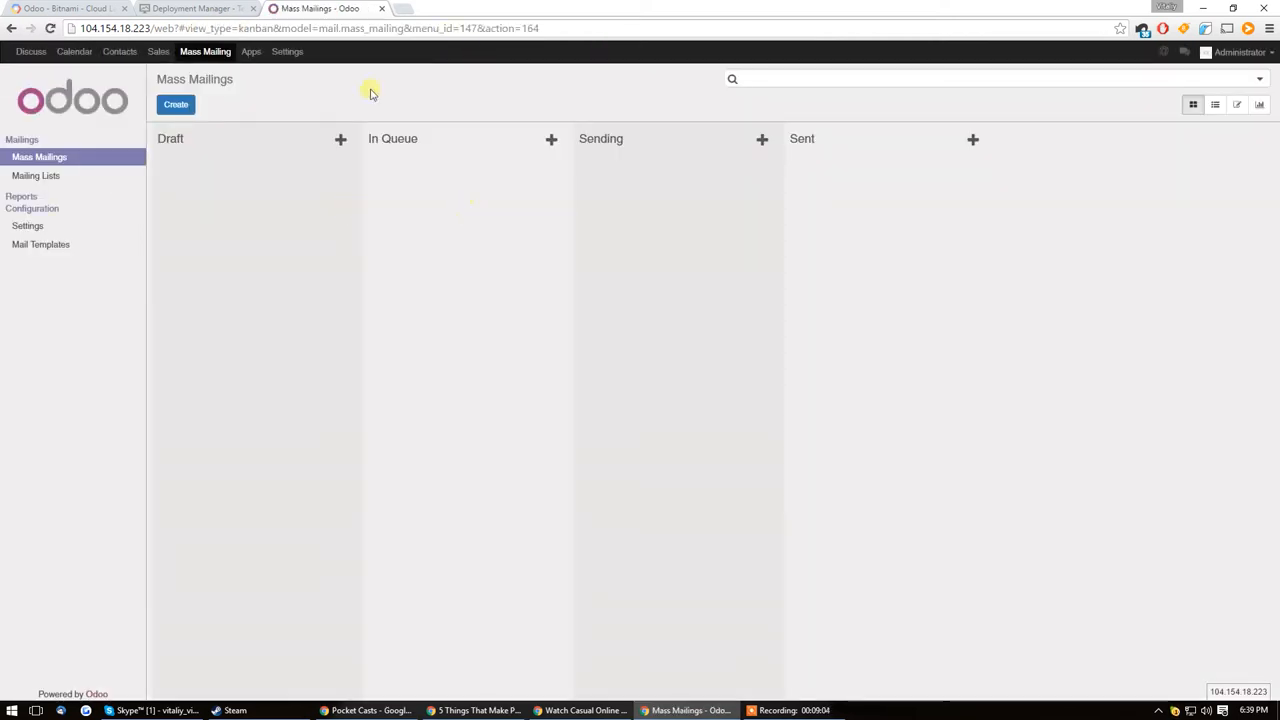
click(38, 176)
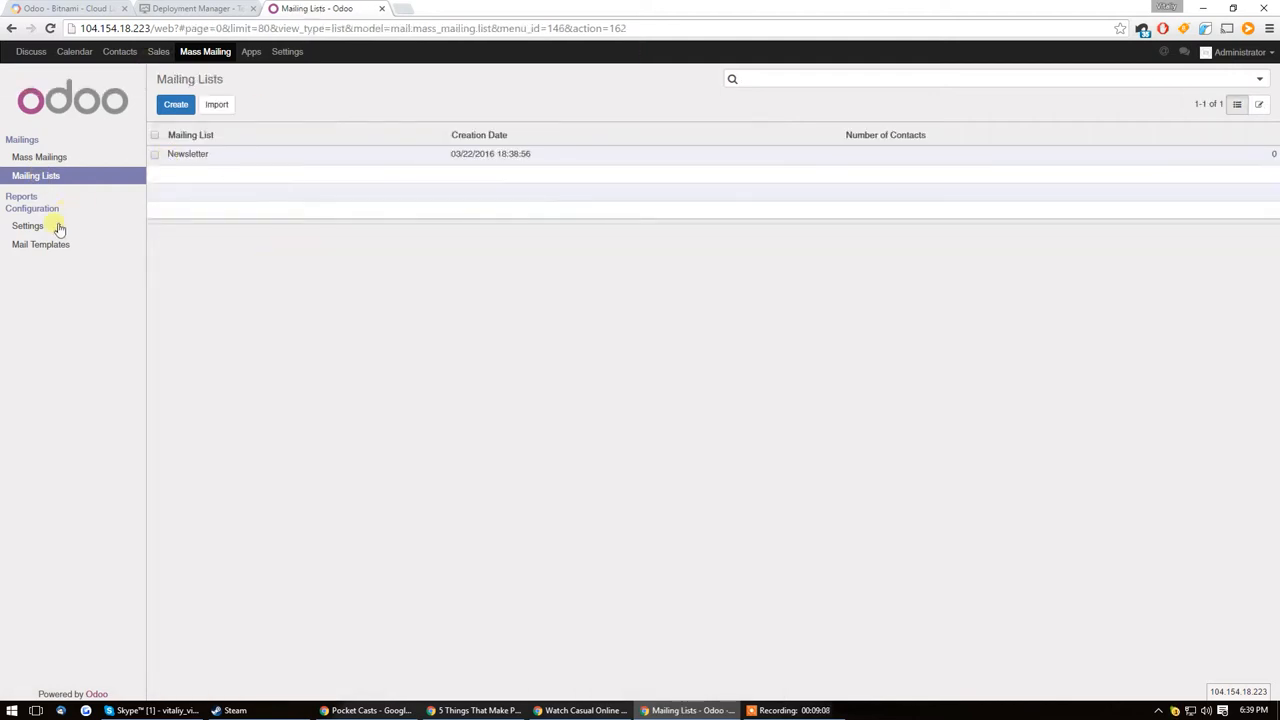
Step: Start a new mass mailing and choose the Basic Theme for its mail body
click(38, 157)
click(174, 106)
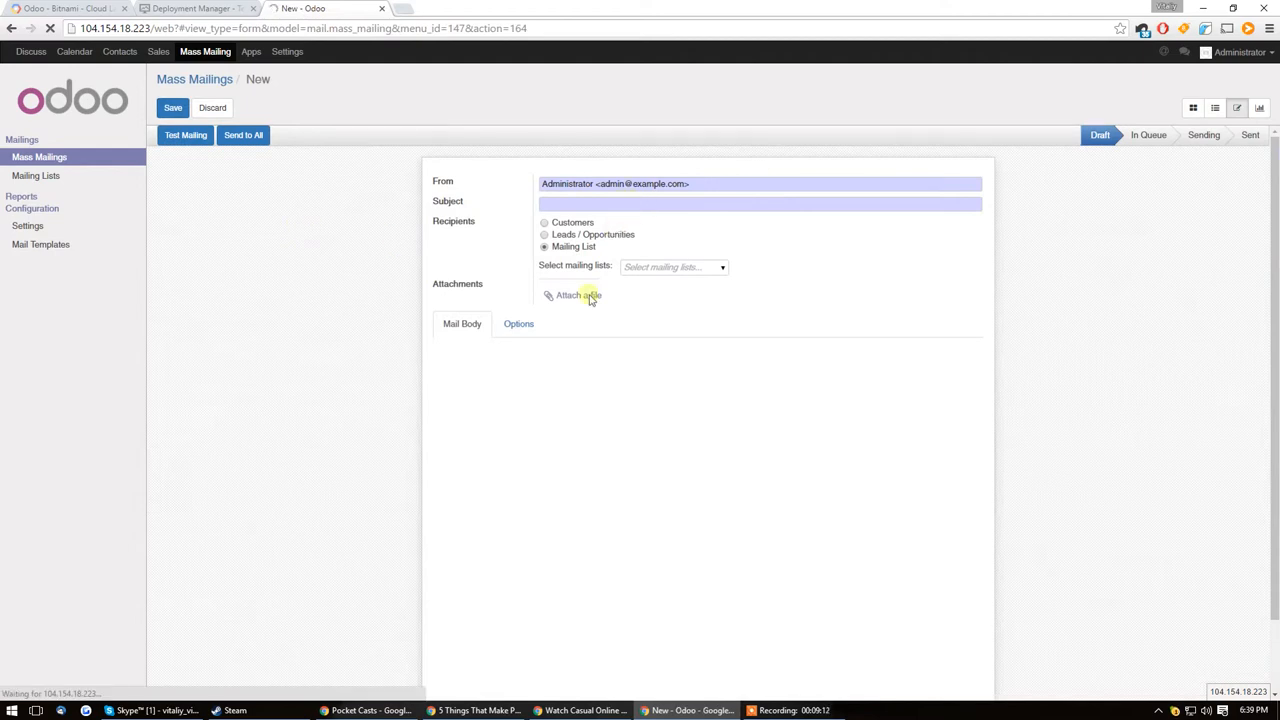
click(512, 324)
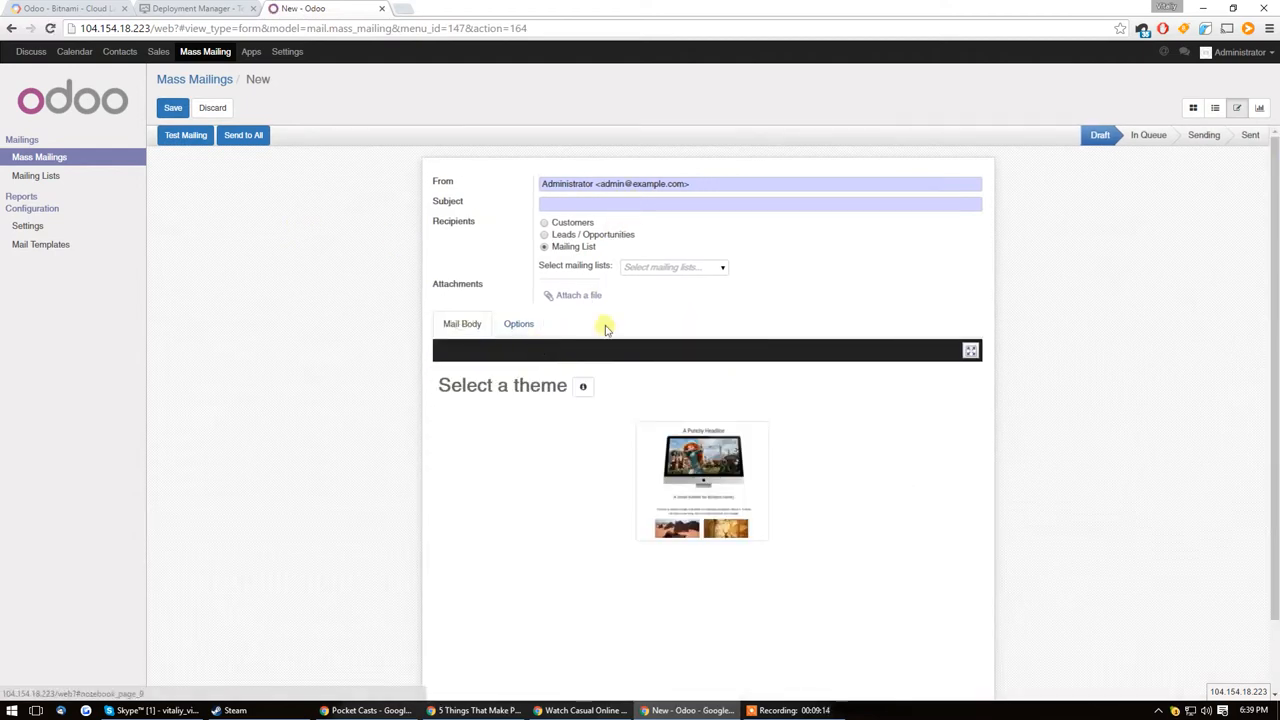
scroll(614, 329, down, 2)
scroll(605, 344, up, 2)
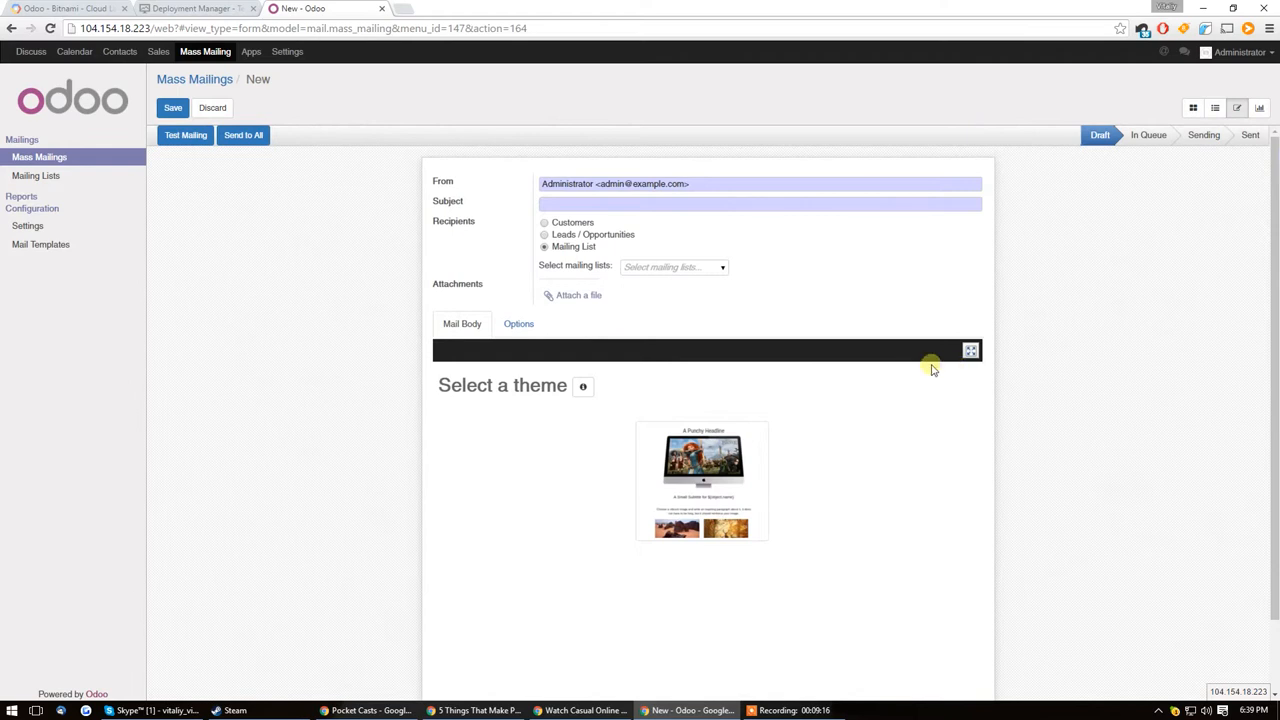
scroll(941, 368, down, 1)
scroll(640, 332, up, 1)
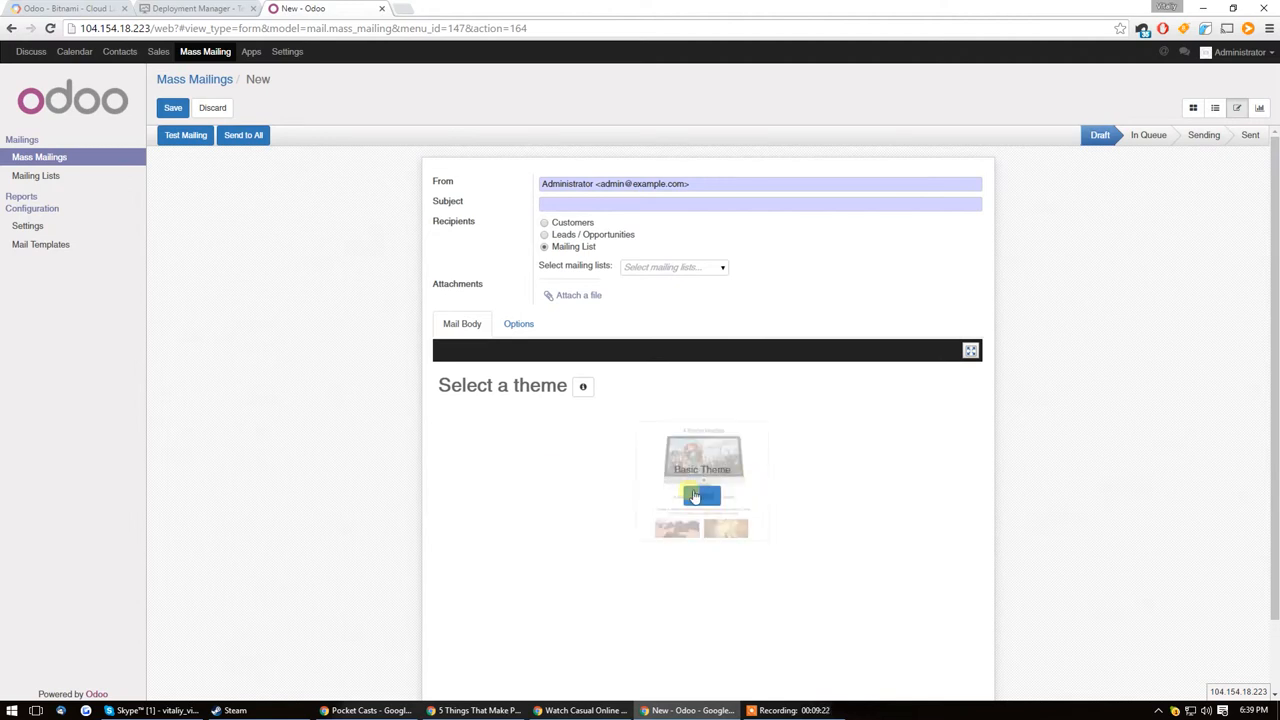
click(699, 497)
Step: Insert a Center Logo header, a Title - Subtitle block and a footer with an Unsubscribe link into the mail body
scroll(715, 415, down, 1)
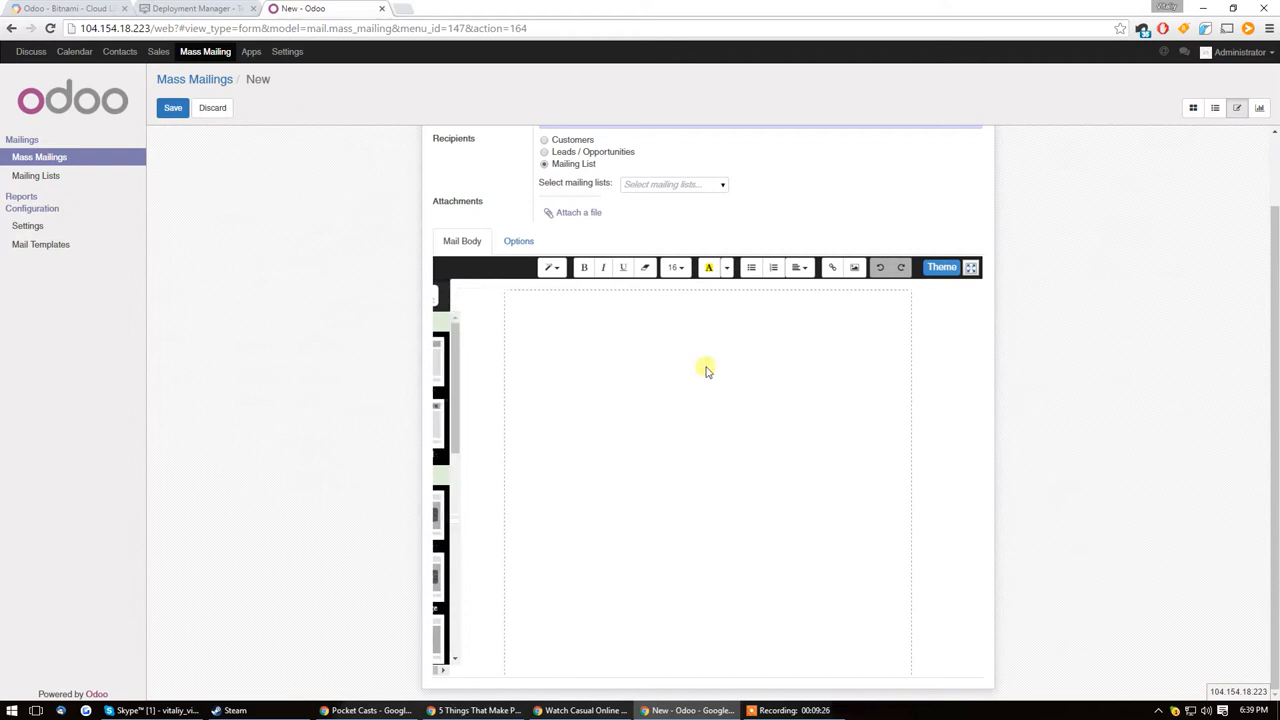
mouse_move(438, 391)
drag(481, 358, 767, 372)
mouse_move(460, 440)
mouse_move(434, 486)
drag(440, 488, 627, 527)
mouse_move(469, 497)
scroll(526, 609, down, 5)
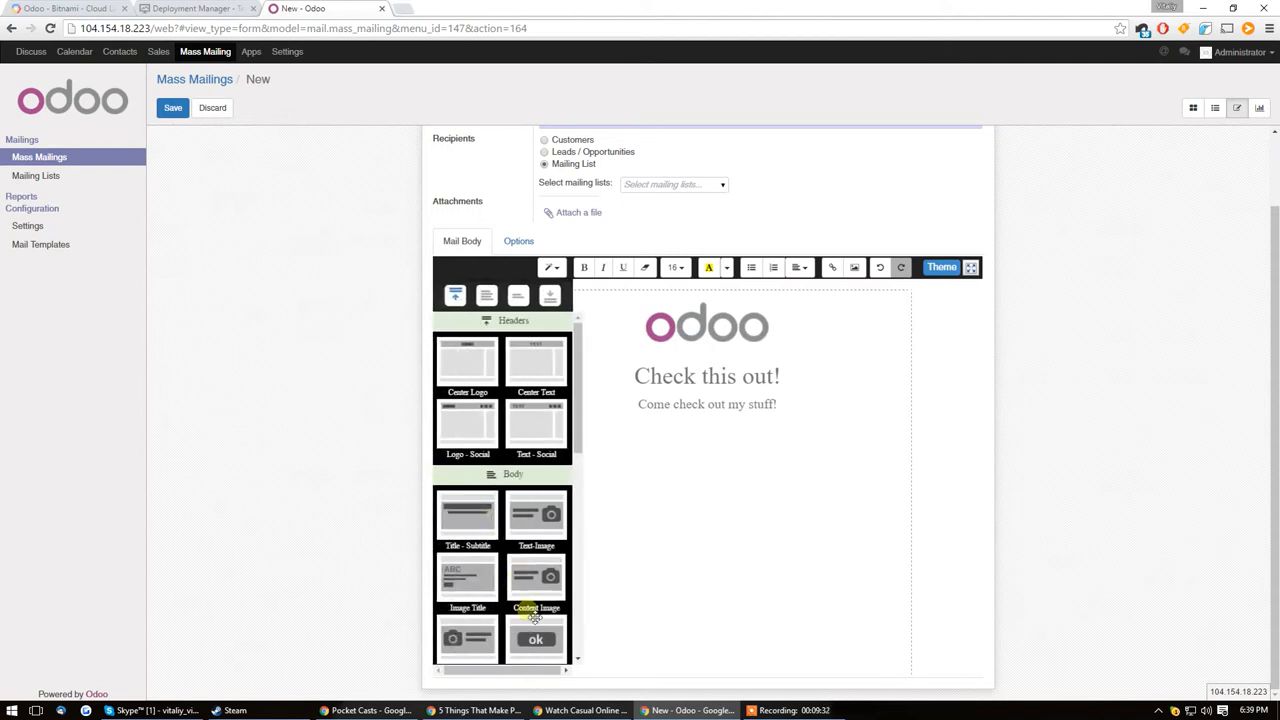
drag(510, 551, 729, 486)
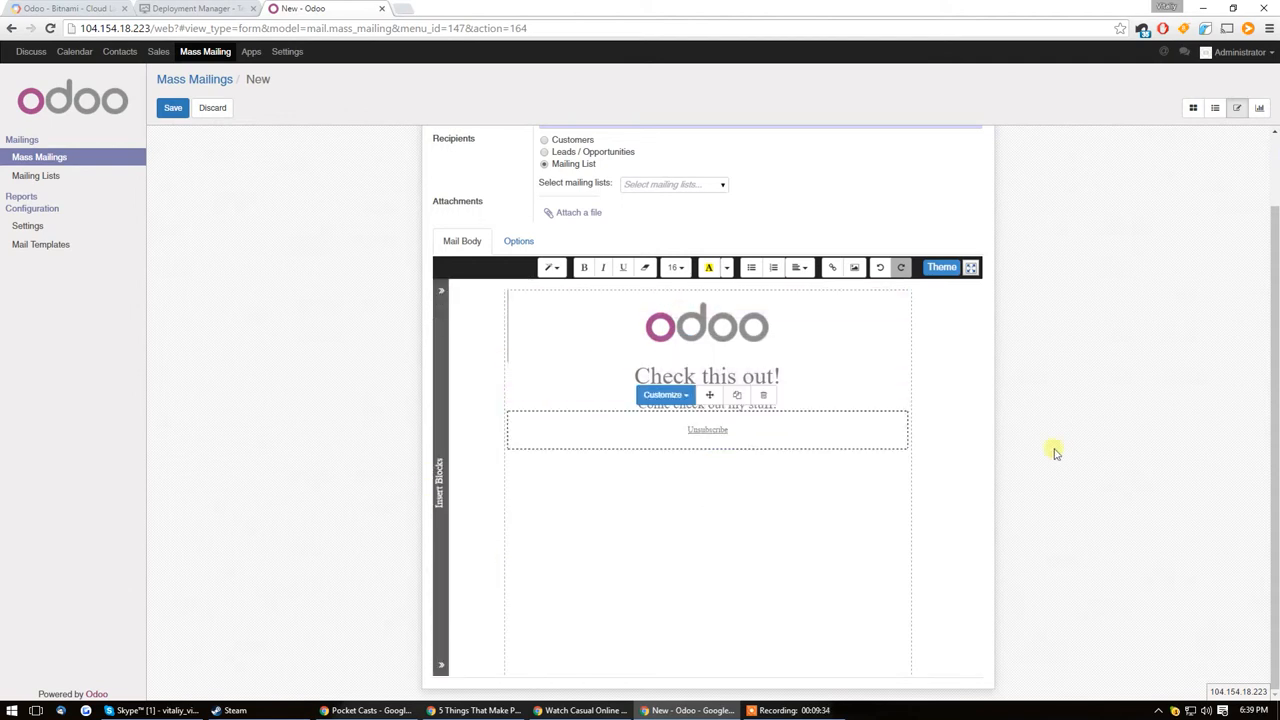
mouse_move(470, 486)
scroll(490, 480, up, 3)
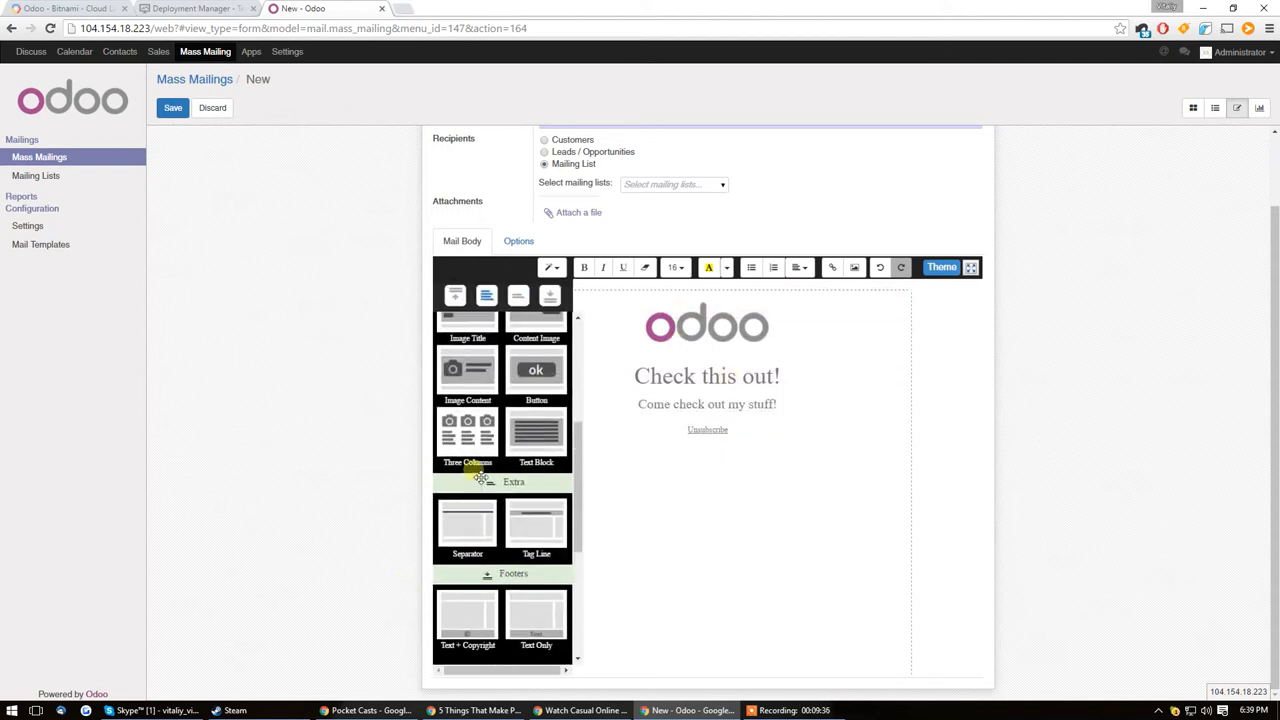
Step: Insert a letter text block between the subtitle and the Unsubscribe footer of the mail body
drag(534, 518, 790, 410)
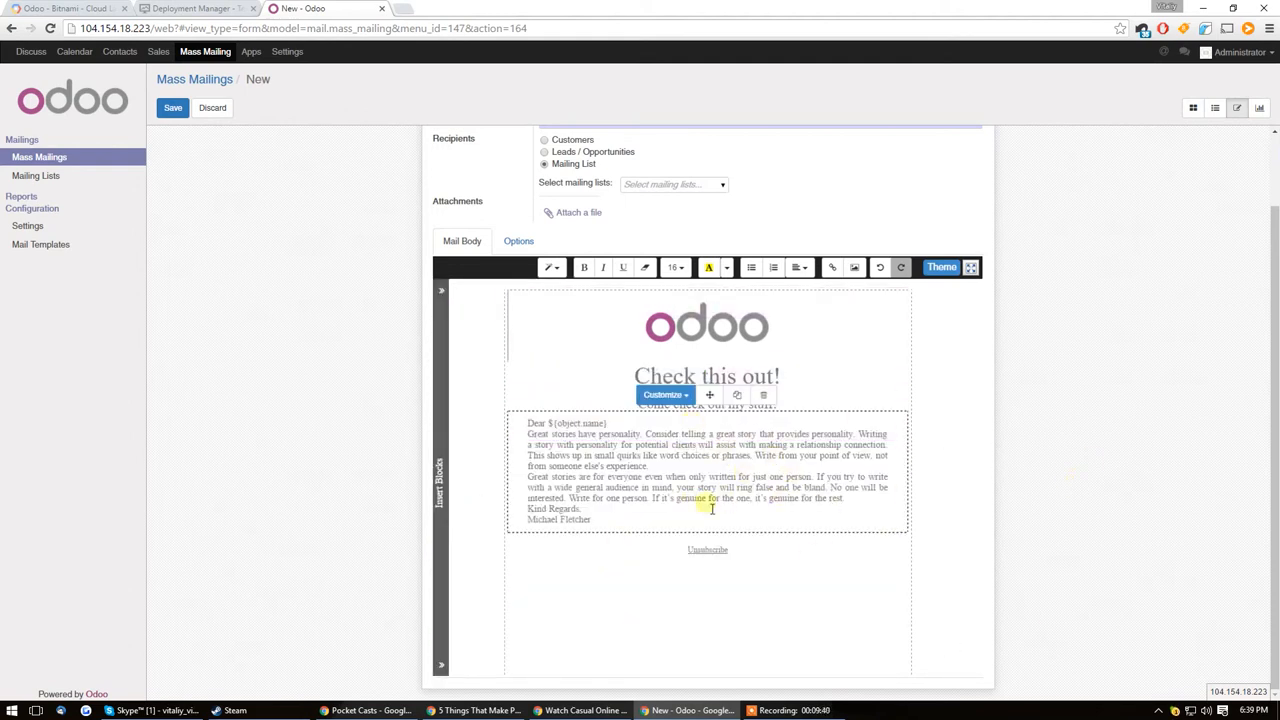
scroll(806, 469, up, 1)
scroll(808, 466, down, 1)
click(902, 297)
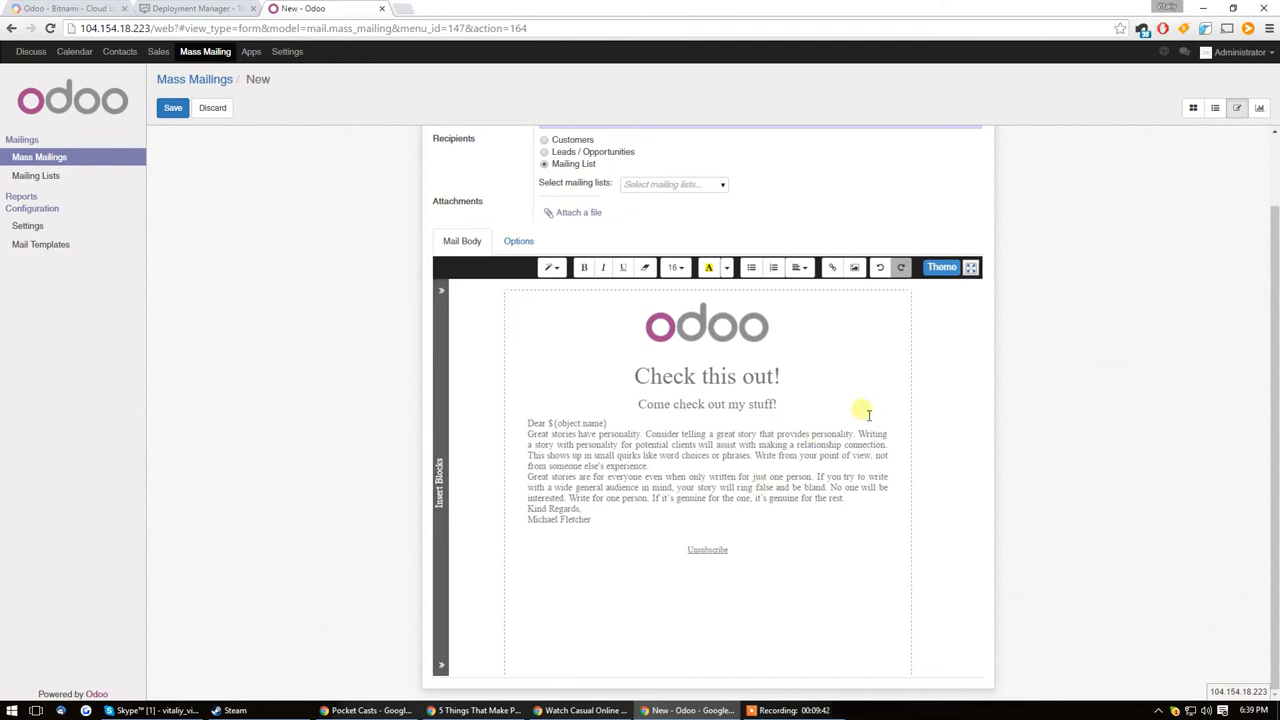
scroll(866, 414, up, 1)
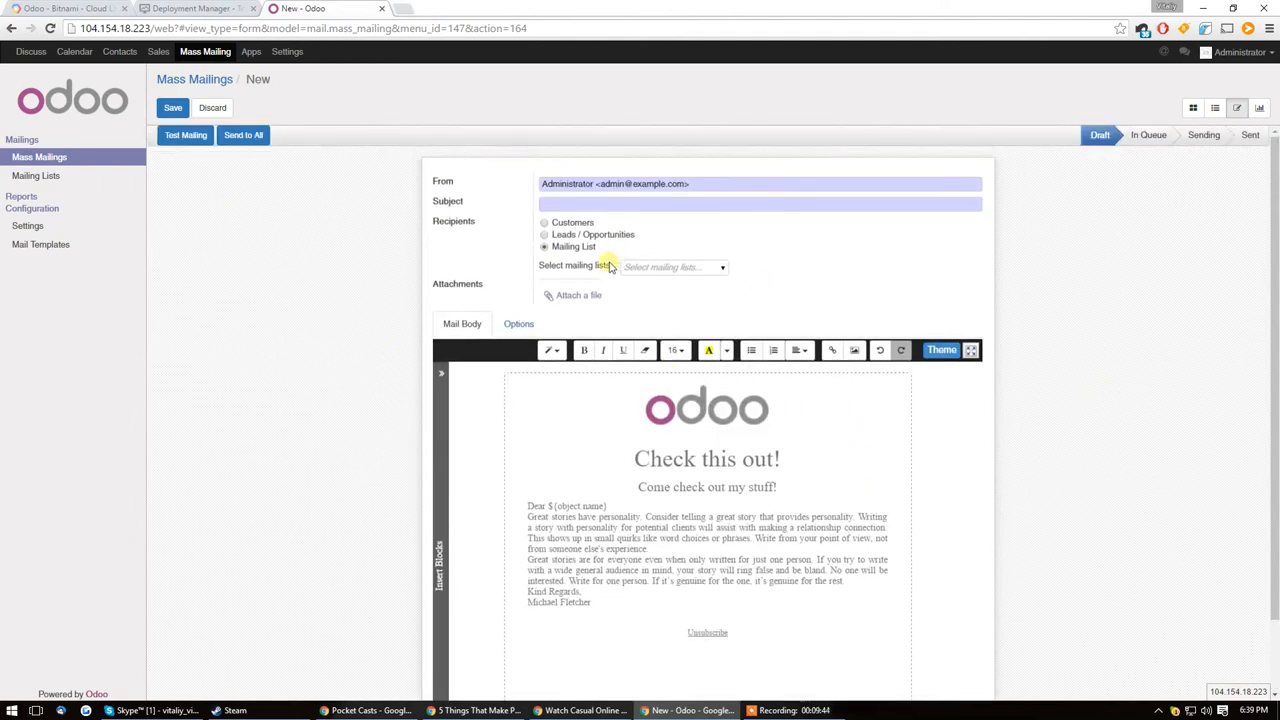
Step: Leave the new mass mailing, discarding its changes, and view the list of available apps
click(49, 175)
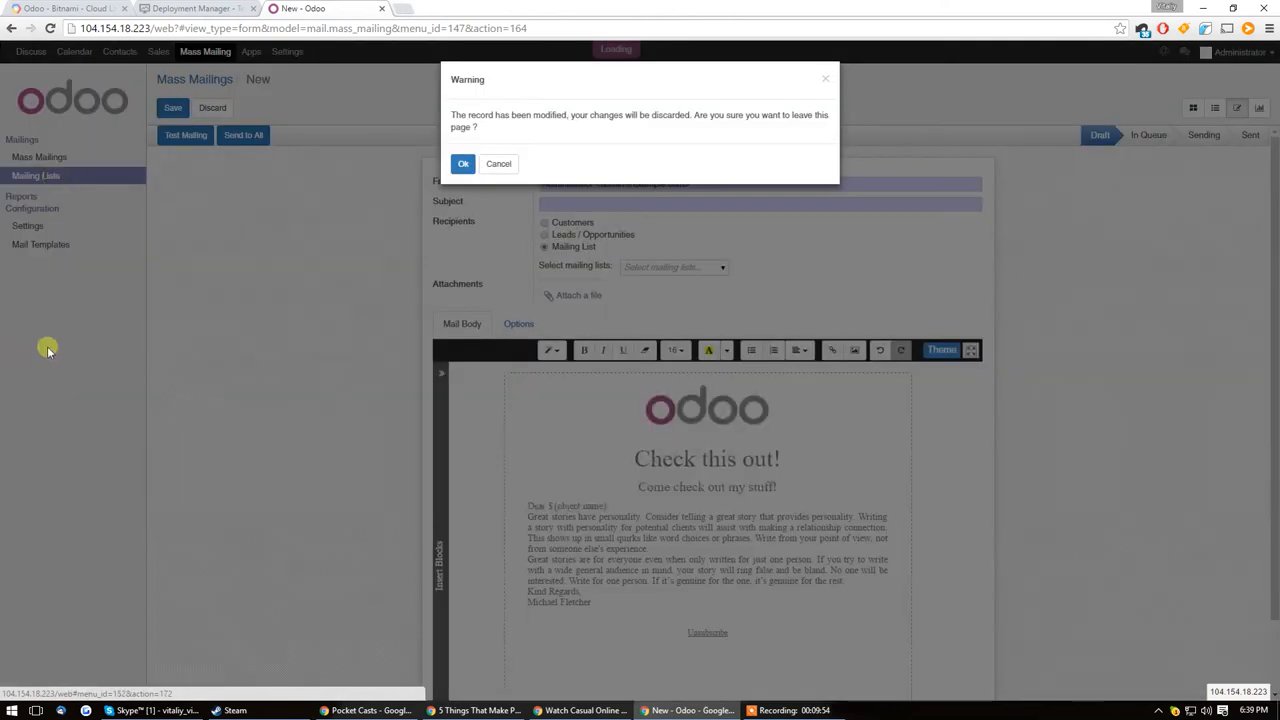
click(466, 163)
click(250, 51)
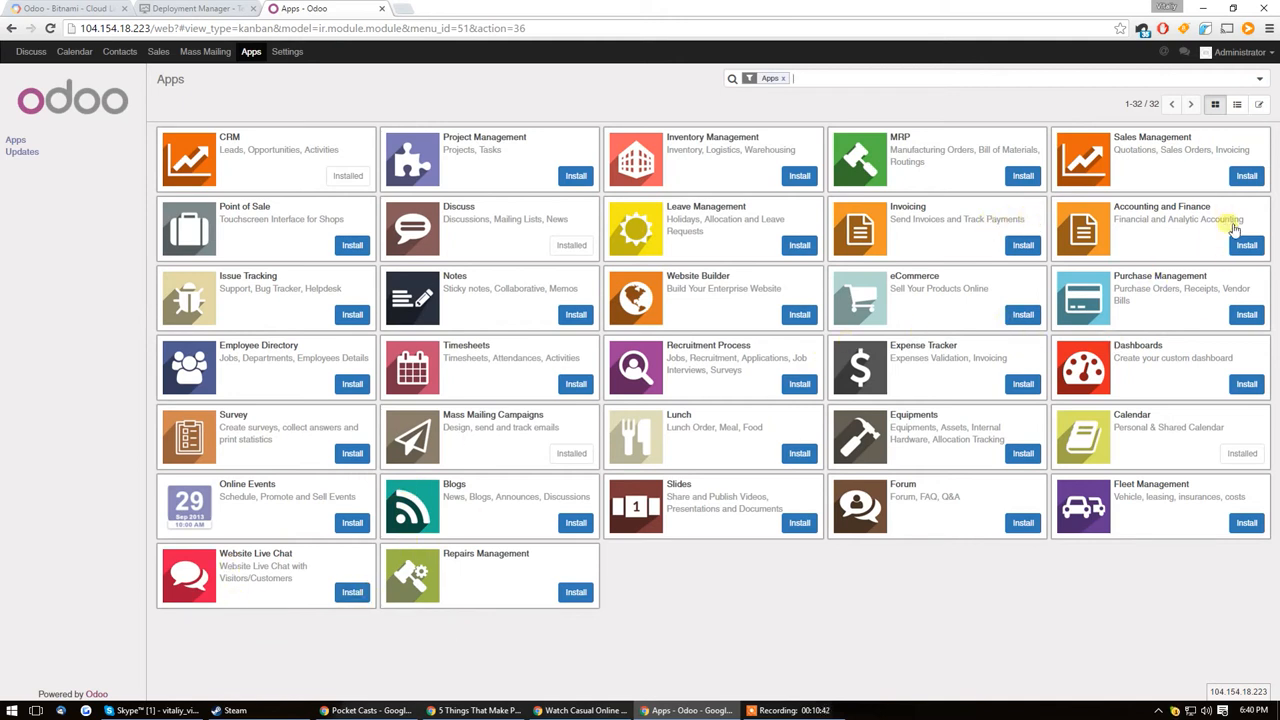
Step: Check the Odoo Enterprise upgrade pricing from the settings dashboard and return to the dashboard
click(287, 51)
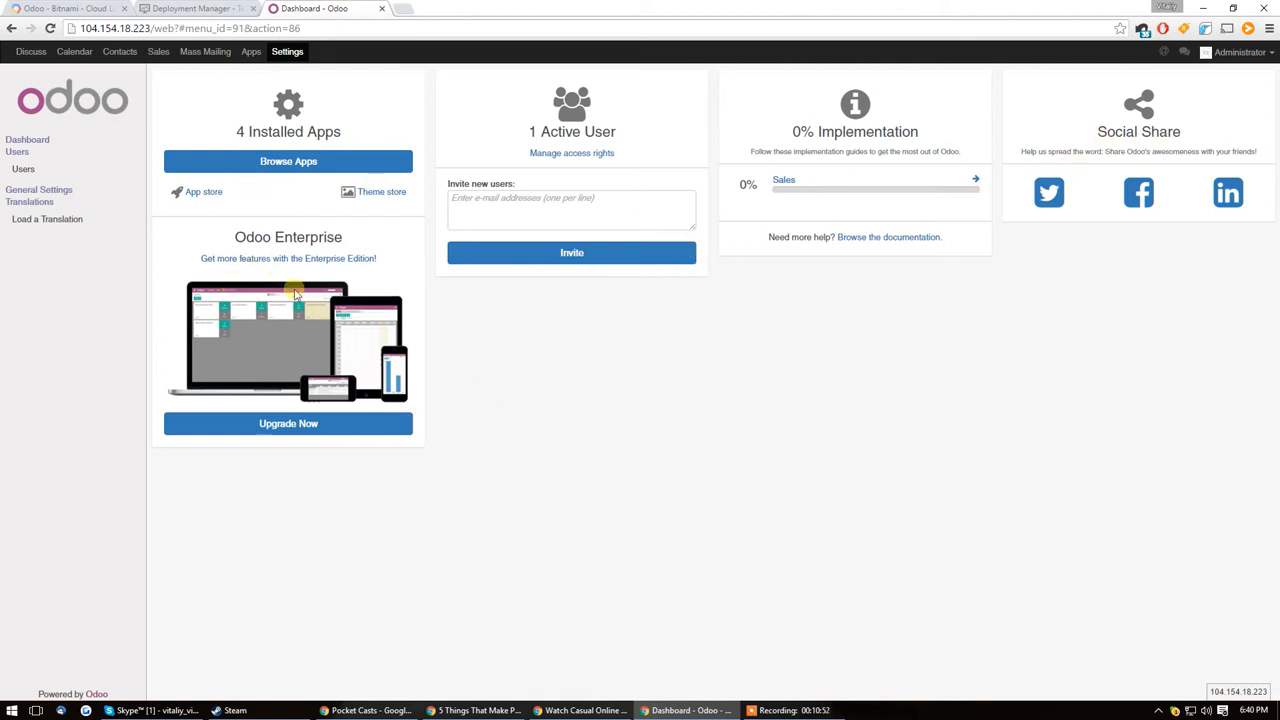
click(290, 424)
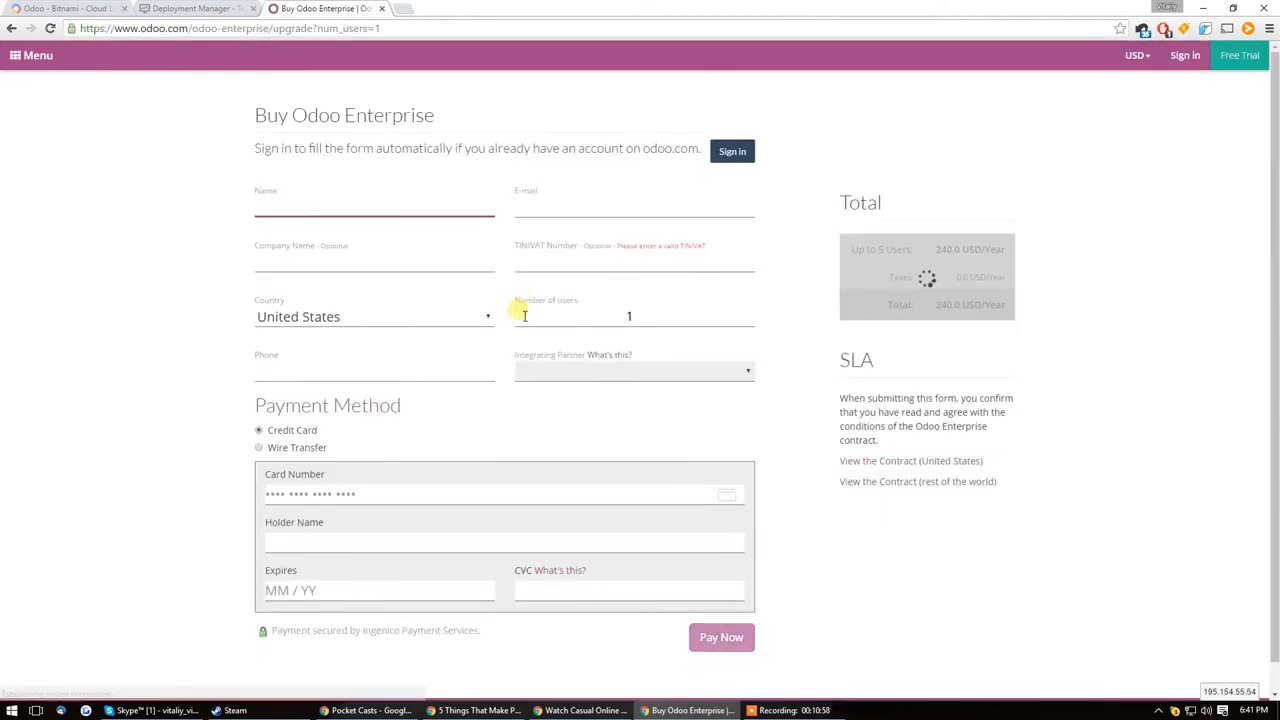
click(552, 305)
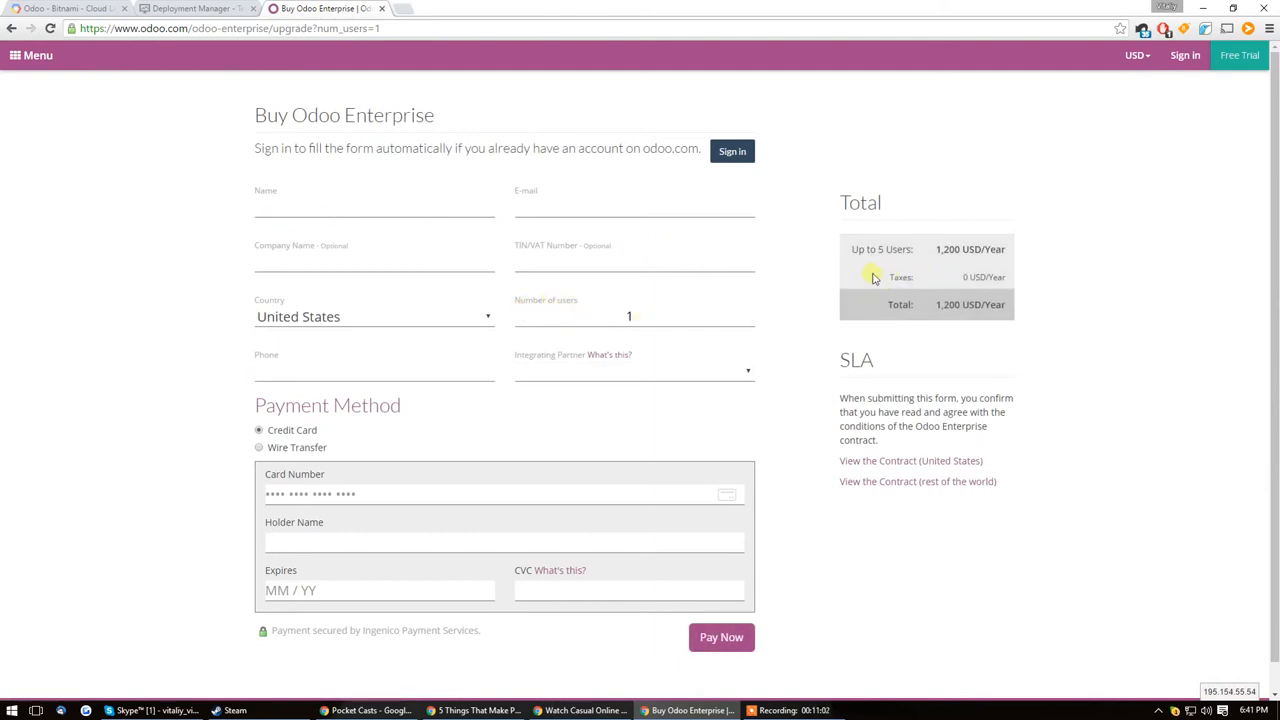
key(alt+Left)
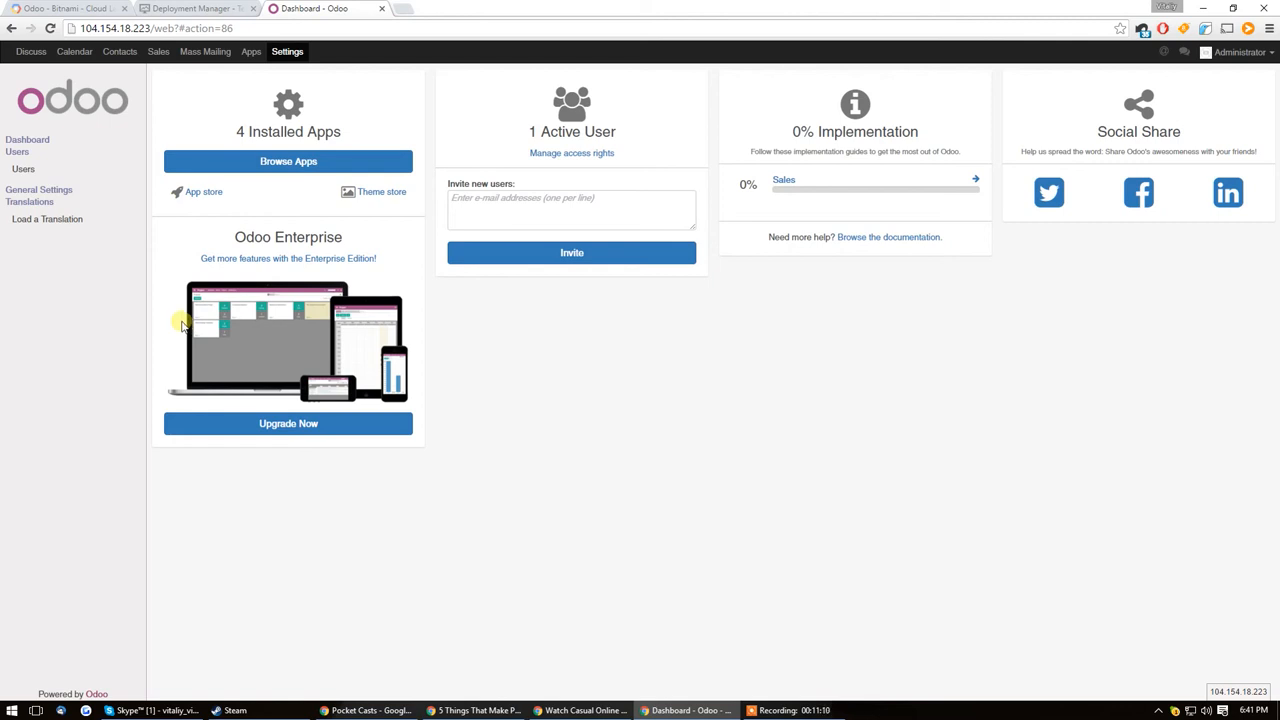
Step: Switch to the Google Cloud Platform console, return to the deployments list and show the products and services menu
click(212, 8)
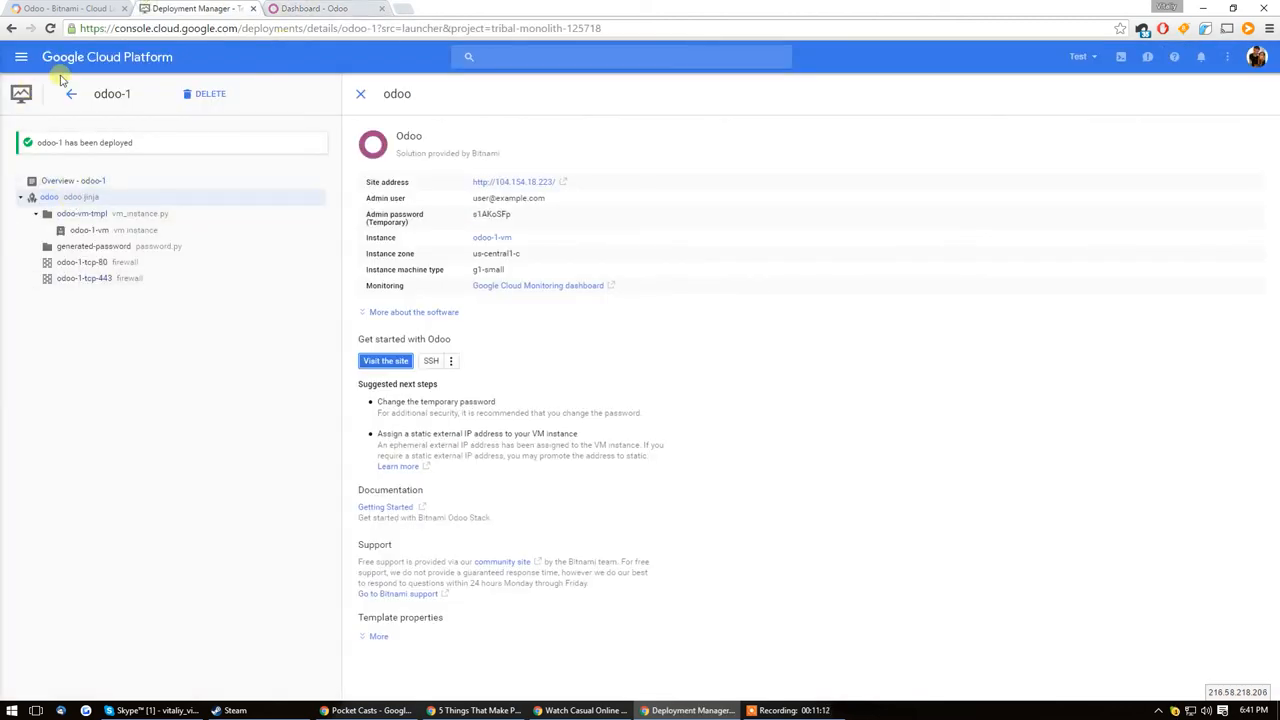
click(70, 93)
click(21, 57)
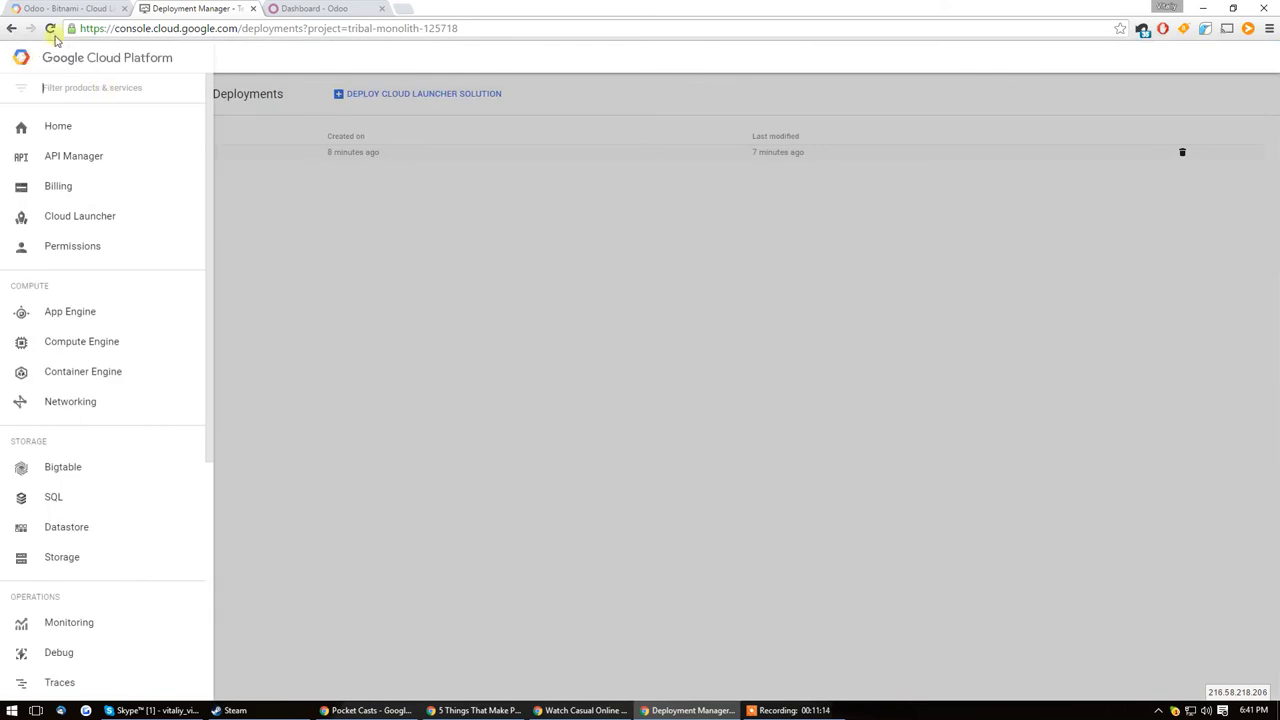
Step: Return to the Cloud Launcher catalogue and examine its Blog solutions, including the details of Bitnami's WordPress
click(50, 8)
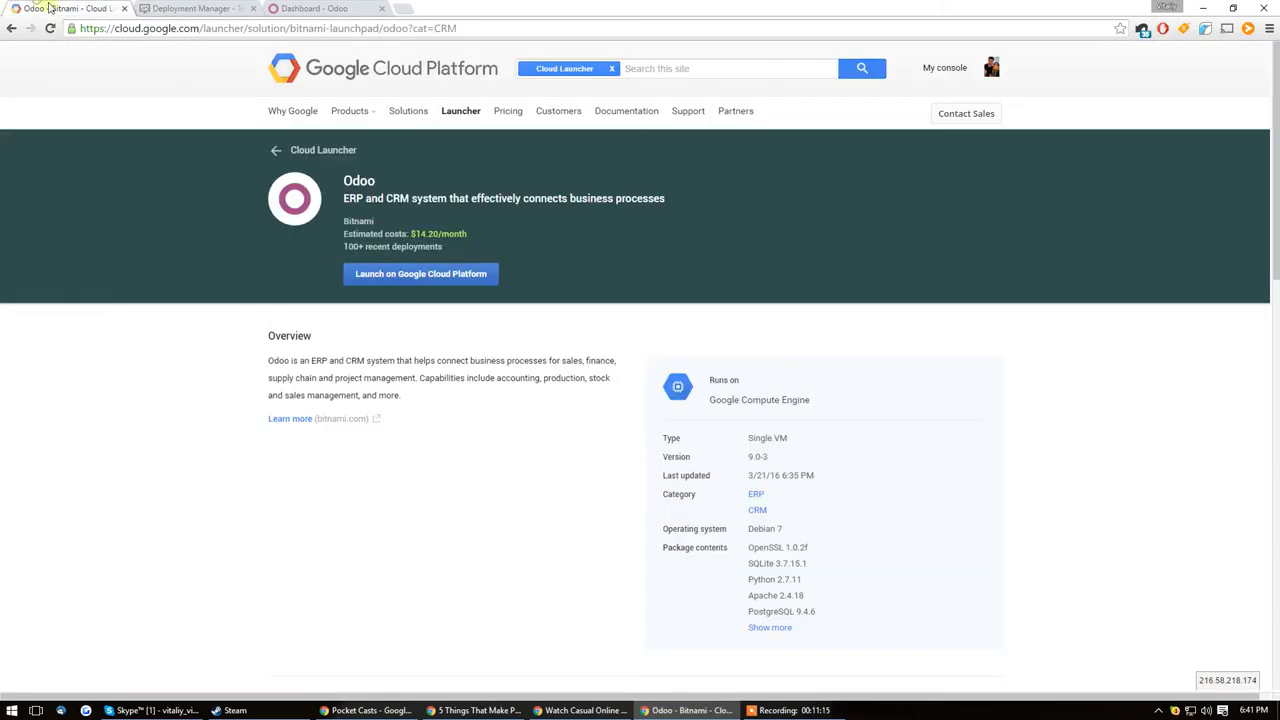
click(323, 150)
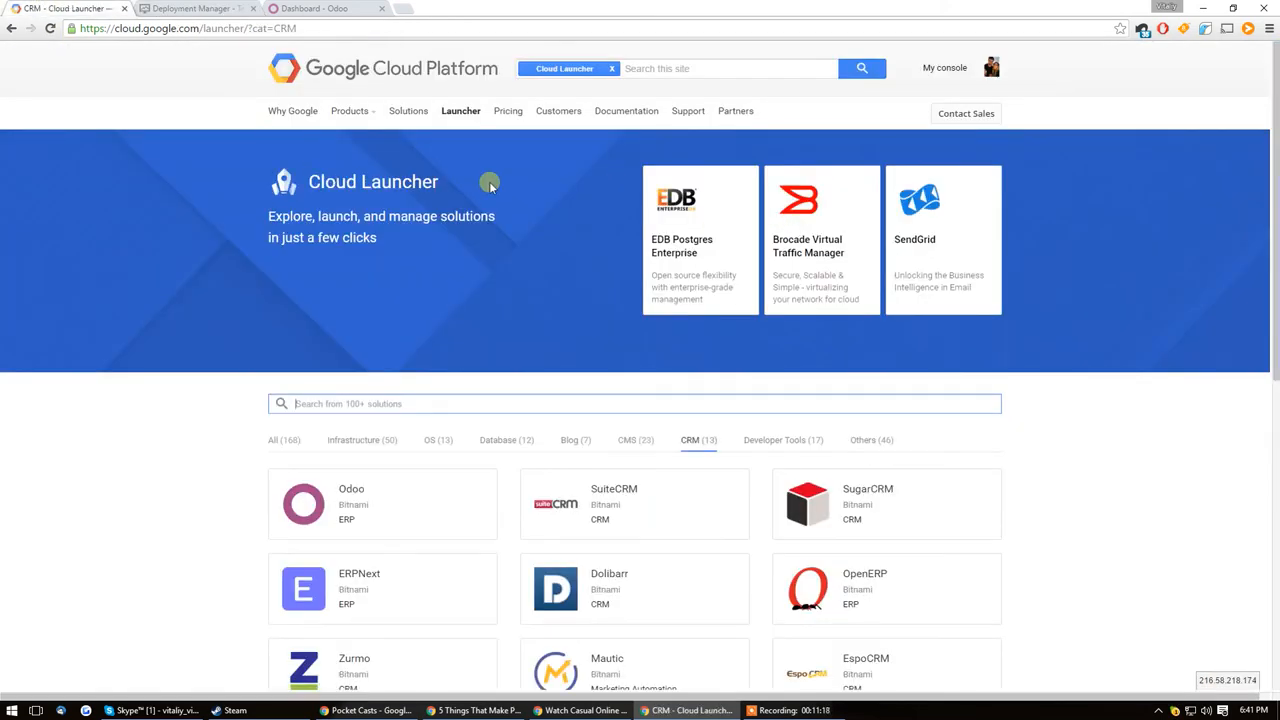
click(636, 441)
click(577, 441)
scroll(600, 435, down, 3)
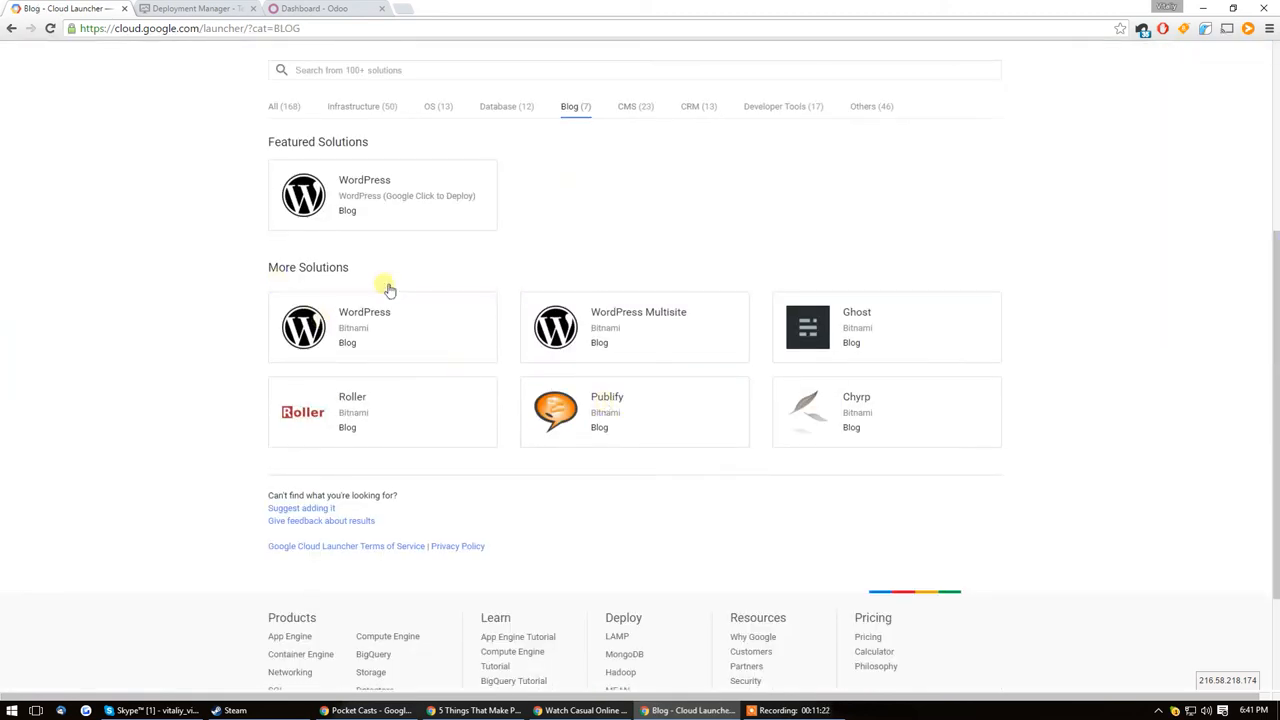
click(386, 334)
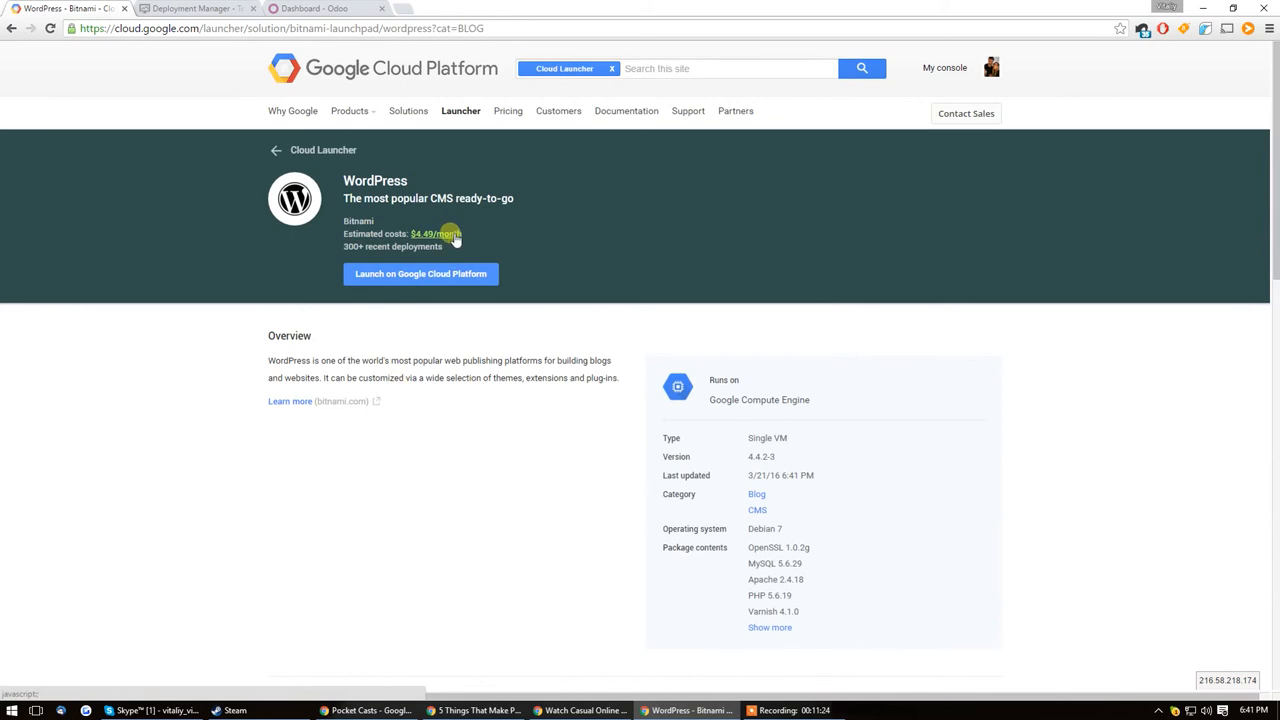
key(alt+Left)
scroll(651, 391, down, 5)
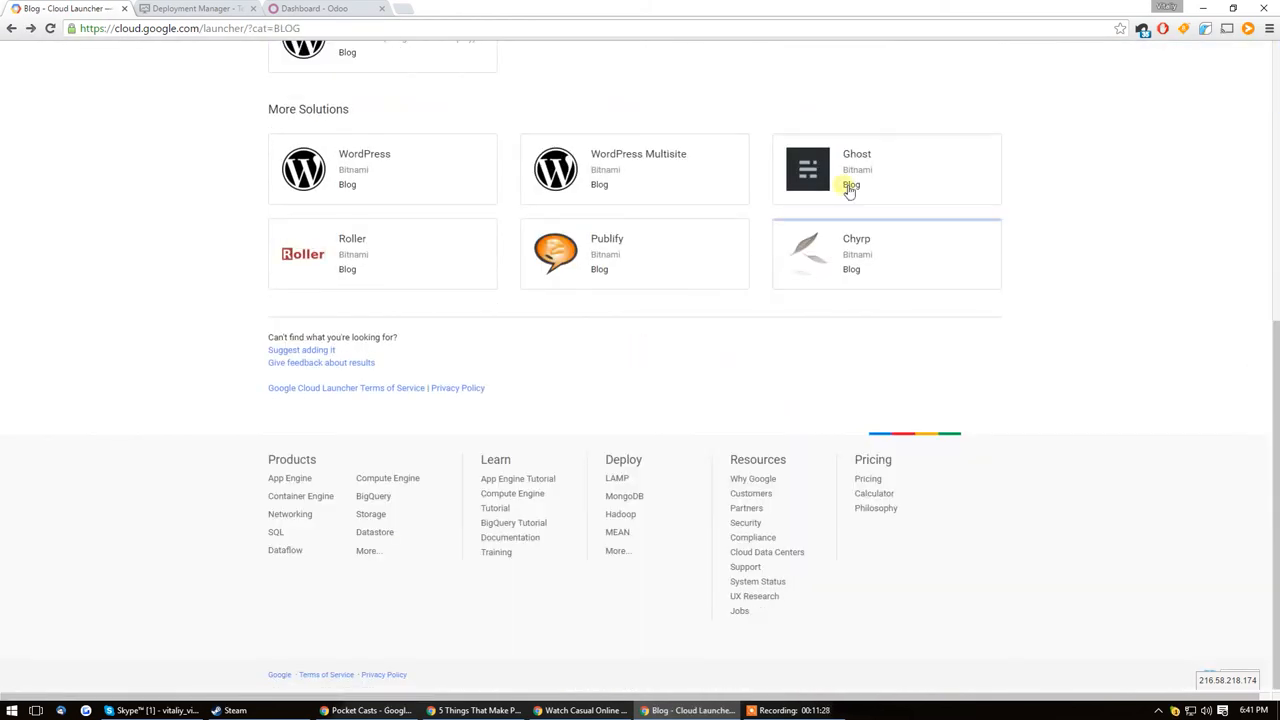
scroll(585, 318, up, 3)
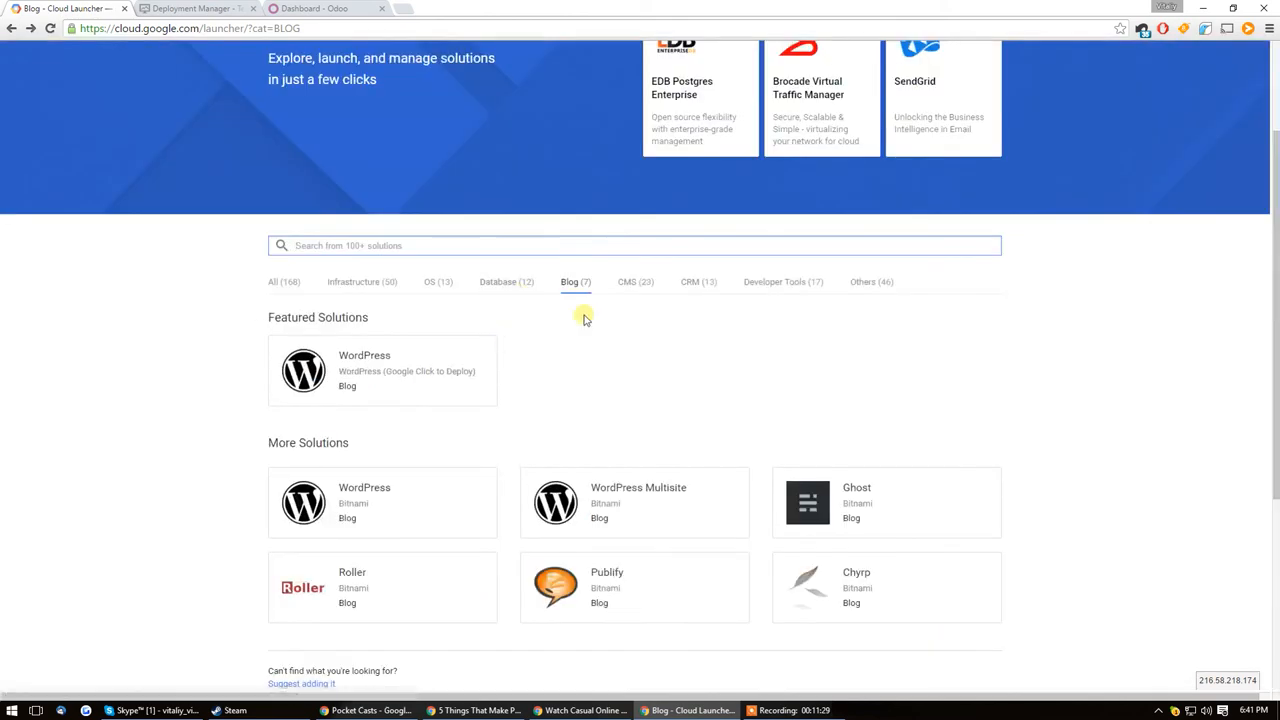
Step: Look through the CMS solutions offered in Cloud Launcher
click(638, 281)
scroll(889, 271, down, 5)
scroll(950, 241, up, 2)
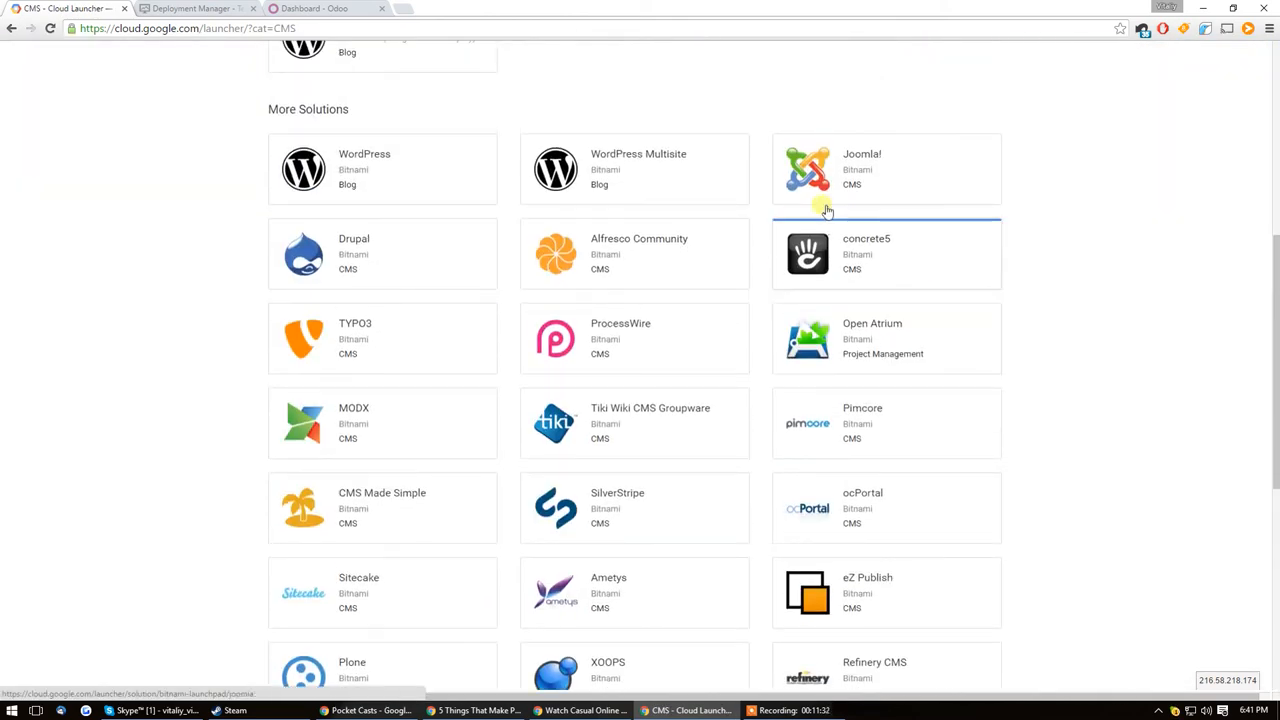
scroll(366, 240, down, 3)
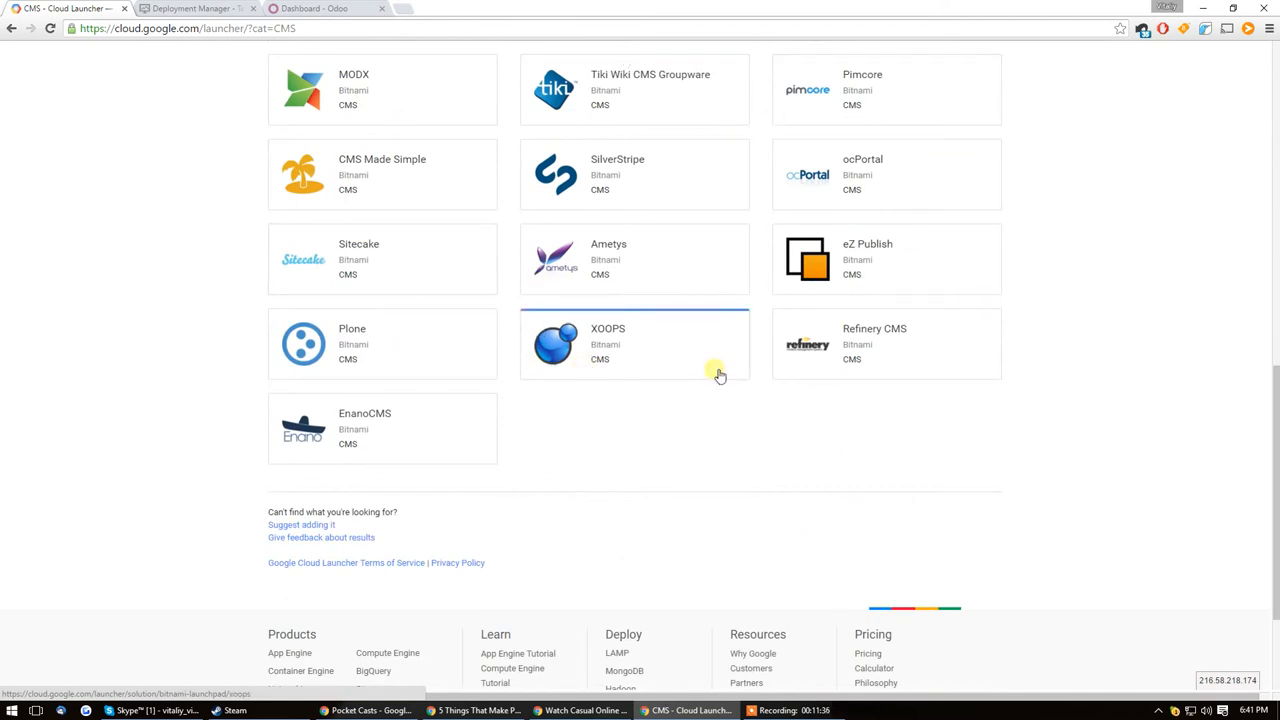
scroll(488, 459, up, 2)
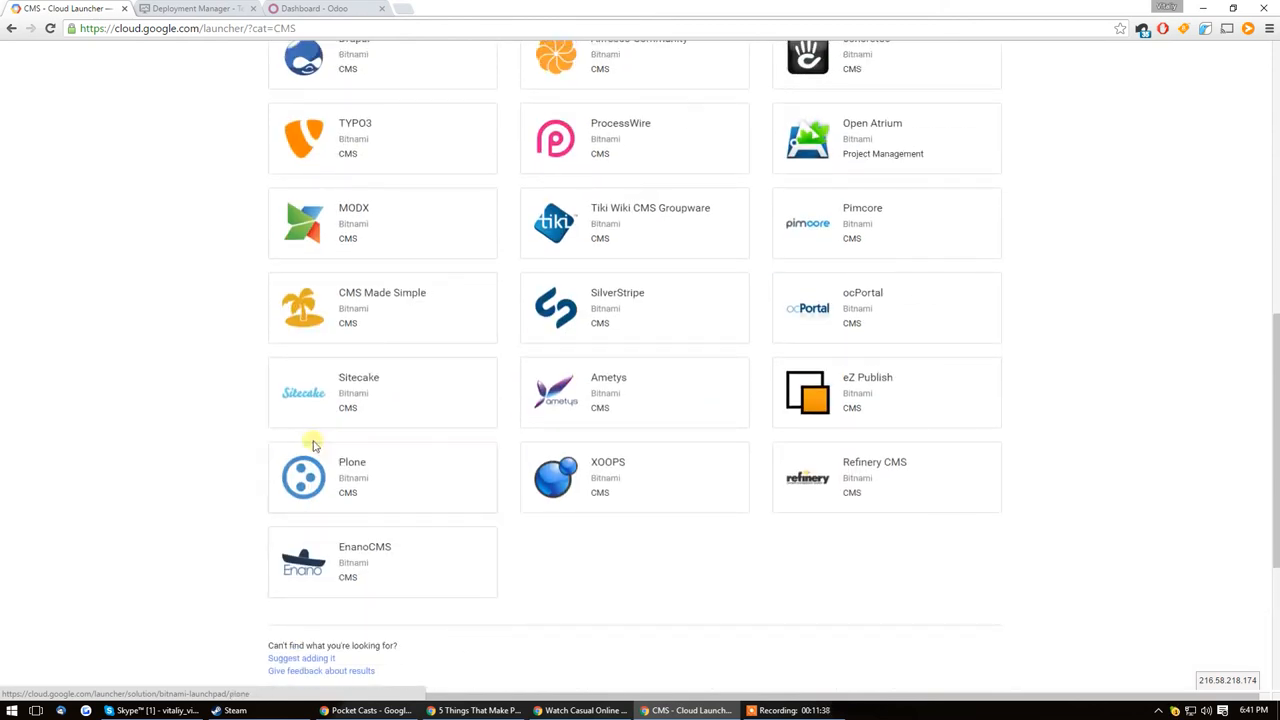
scroll(232, 437, up, 4)
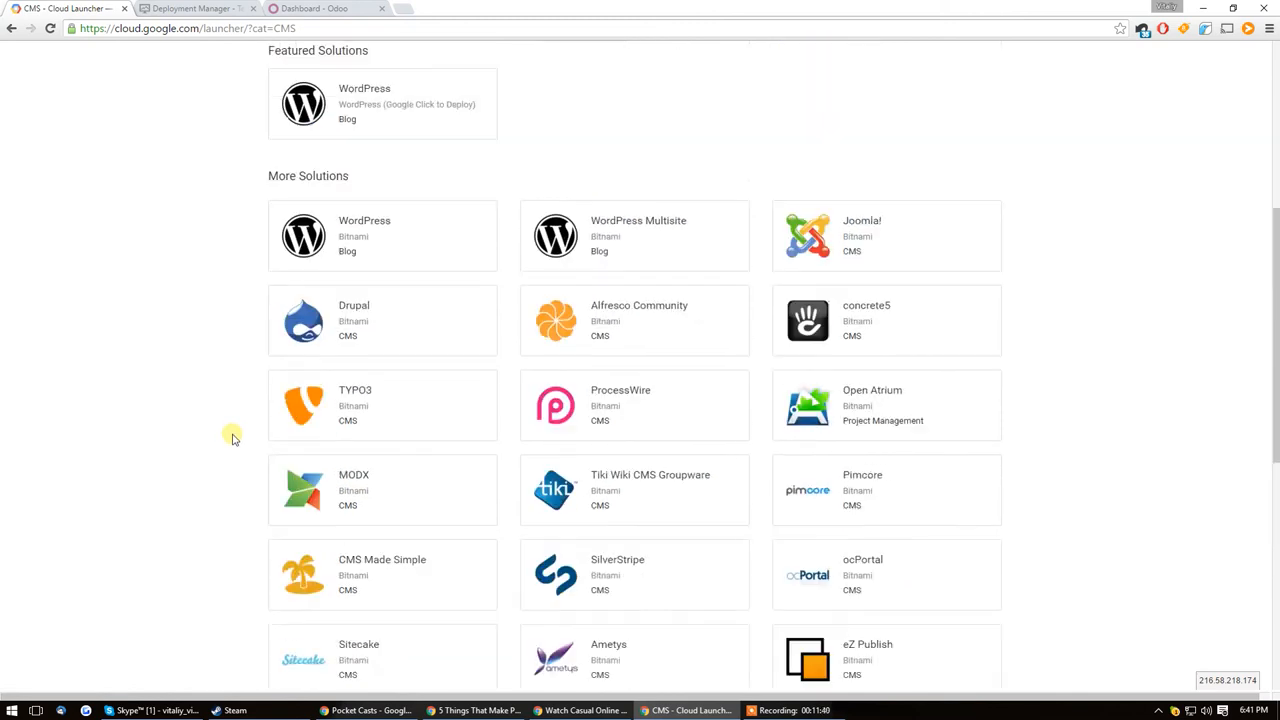
scroll(235, 455, up, 4)
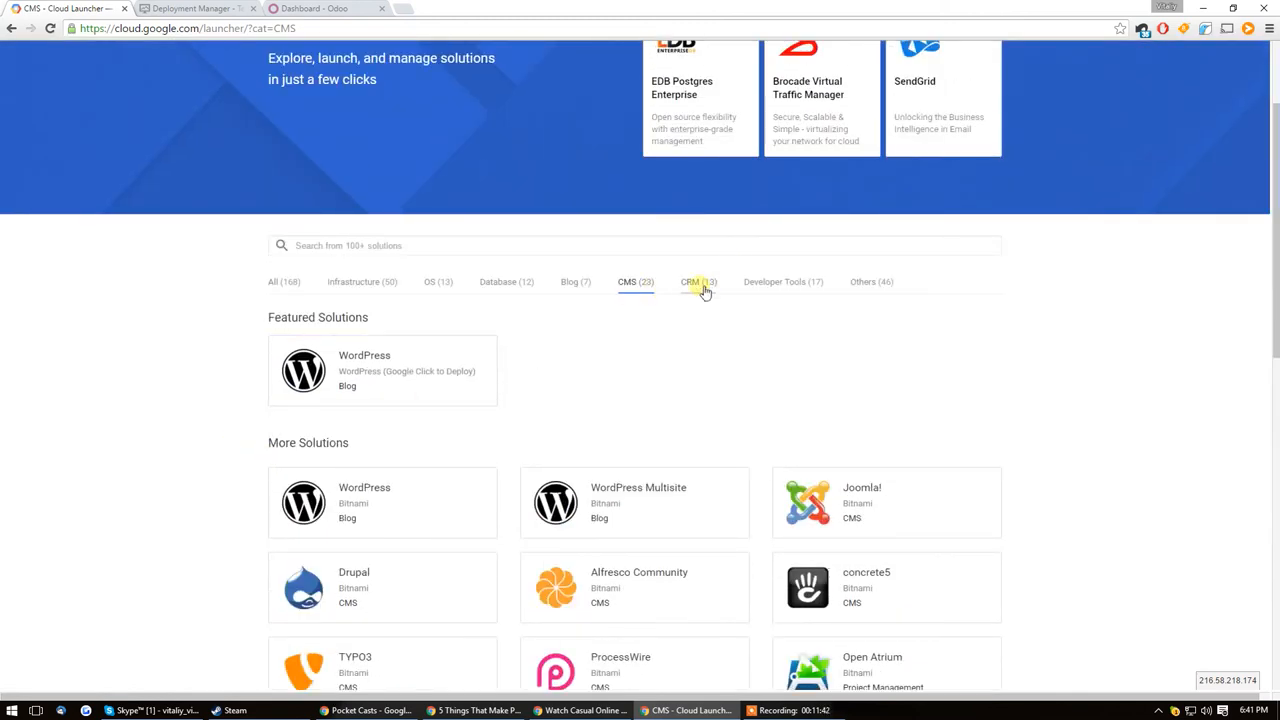
Step: Browse Cloud Launcher's Developer Tools, Others and Infrastructure categories, ending with the list of all solutions
click(775, 284)
click(860, 284)
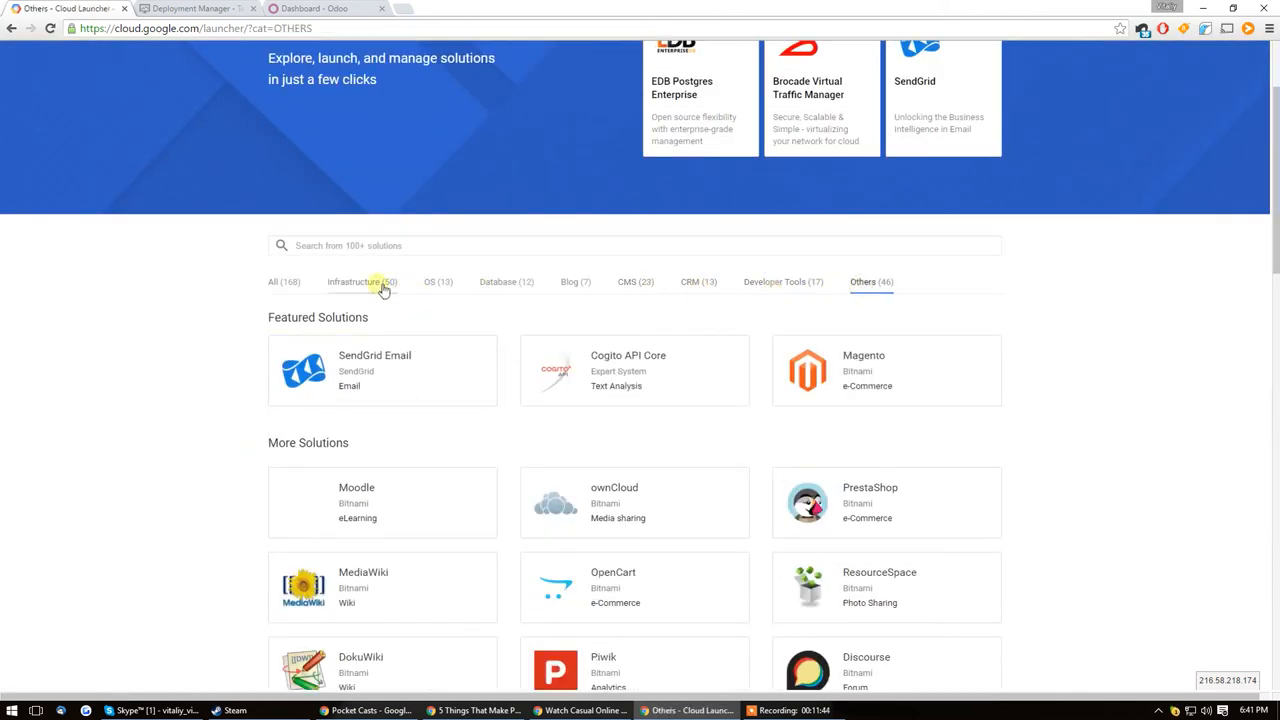
click(378, 284)
click(284, 284)
scroll(286, 295, down, 6)
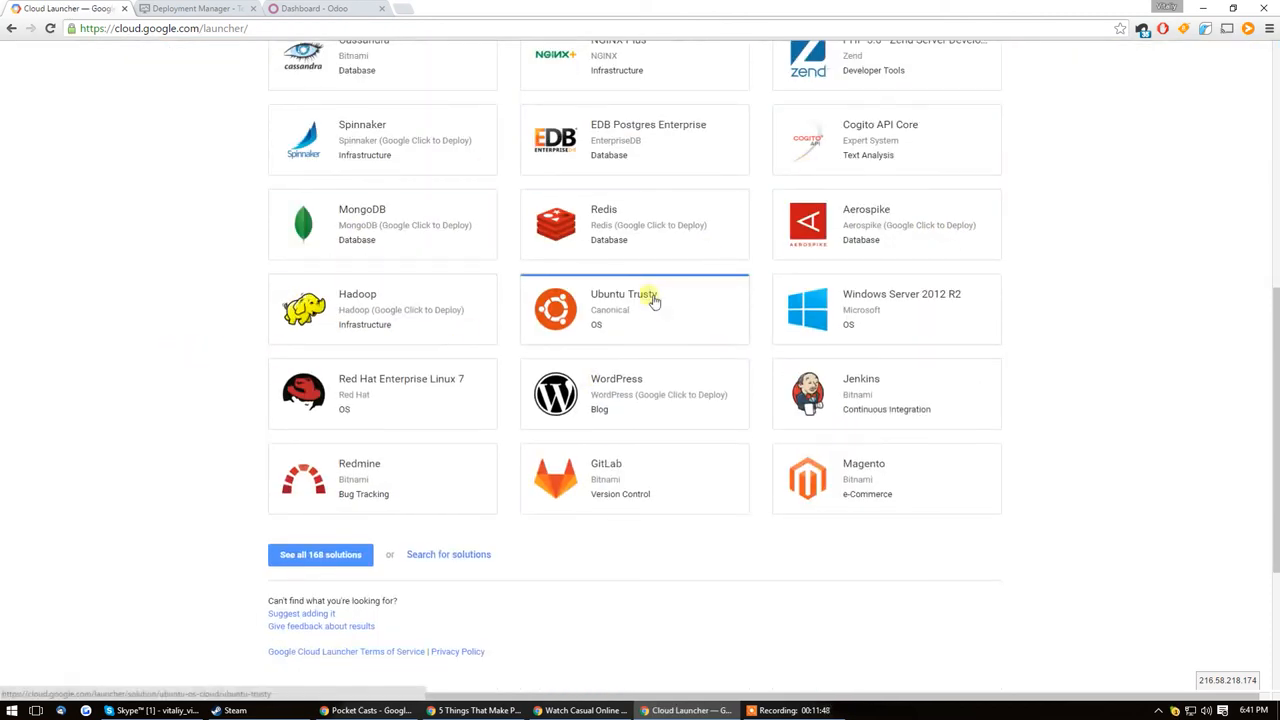
scroll(530, 245, up, 5)
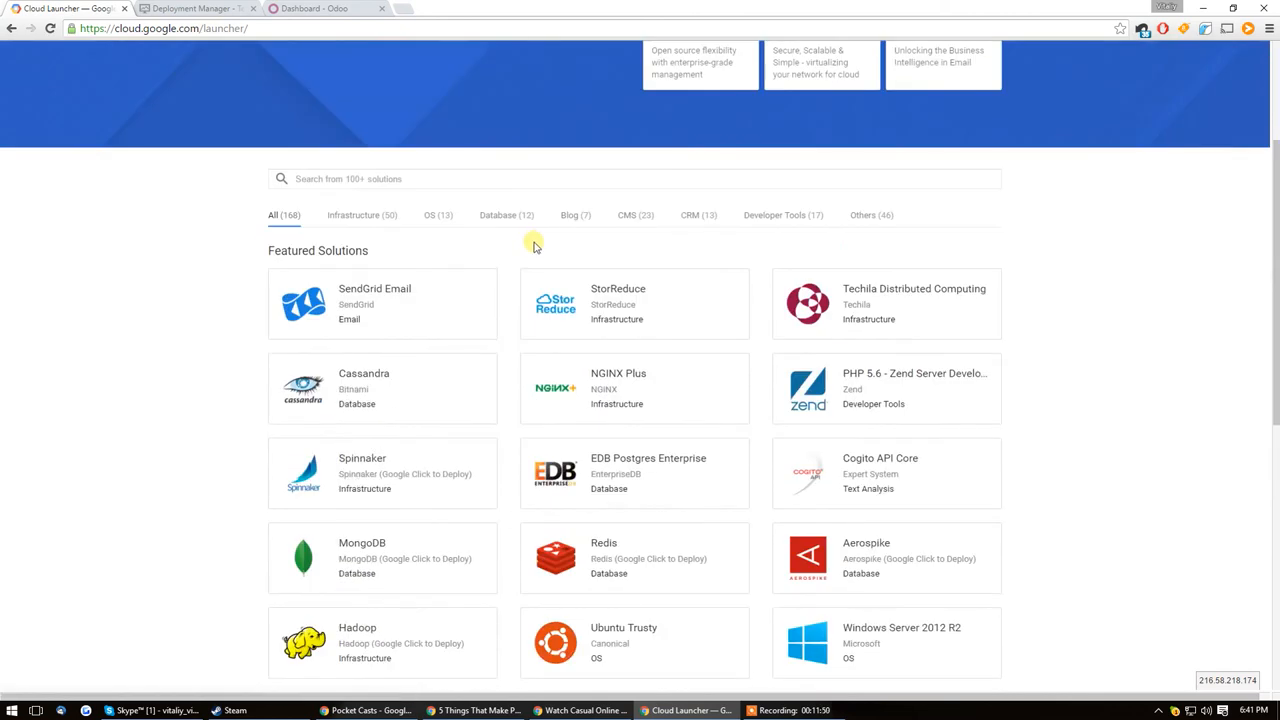